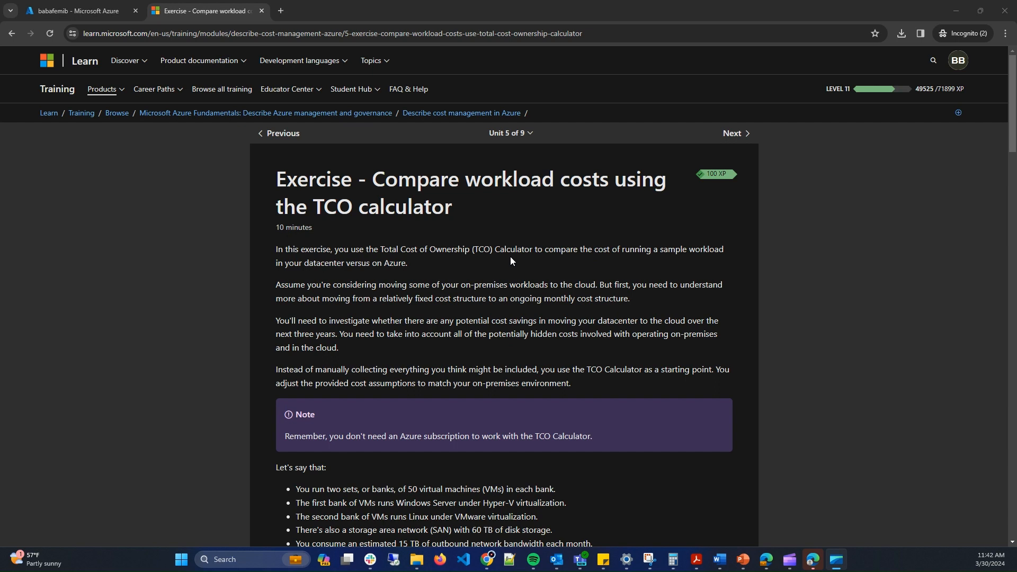
# - Open the TCO Calculator link from the exercise in a new browser tab and switch to that tab
pyautogui.scroll(-5, 493, 255)
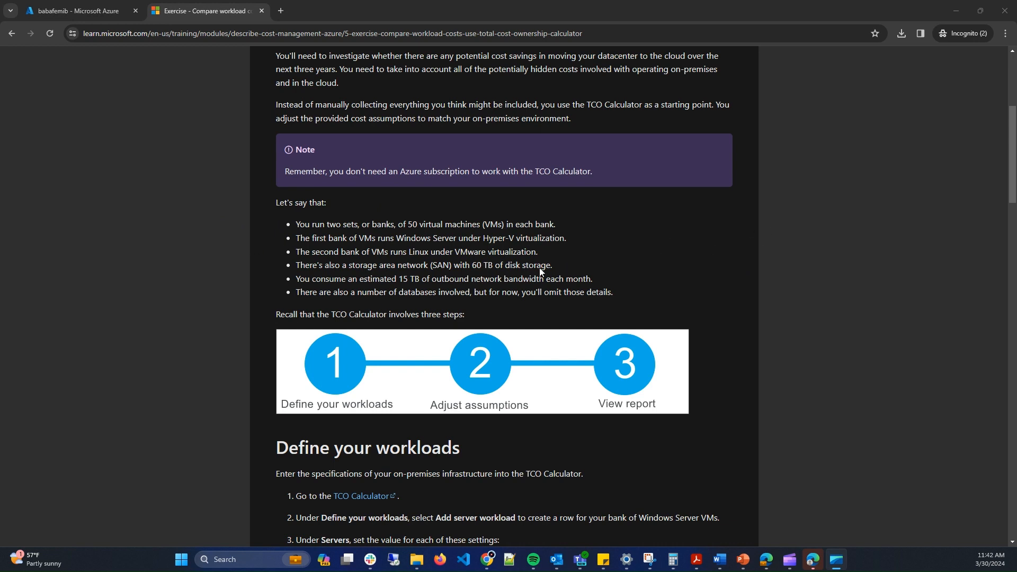
pyautogui.scroll(-6, 617, 252)
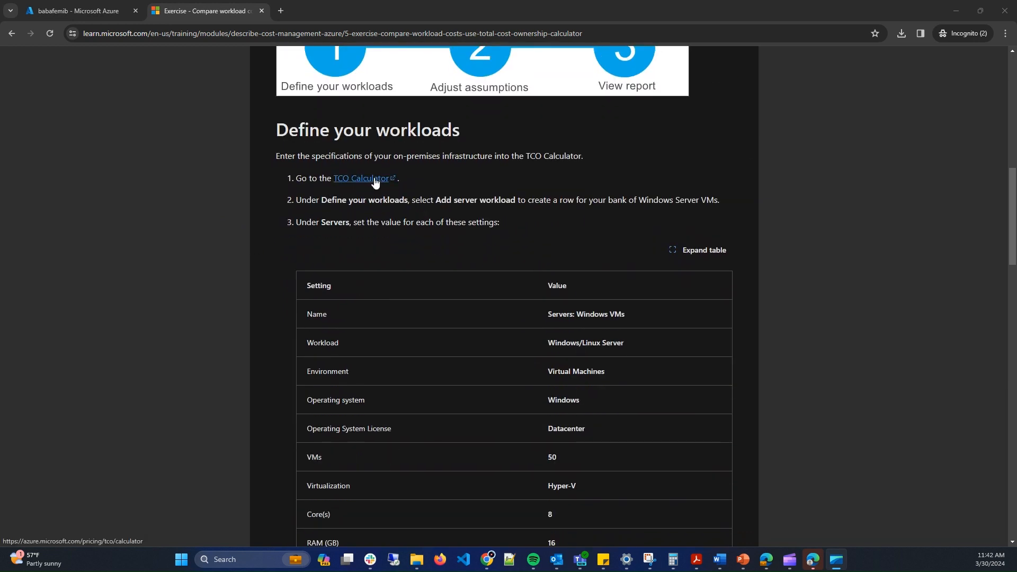
pyautogui.rightClick(393, 184)
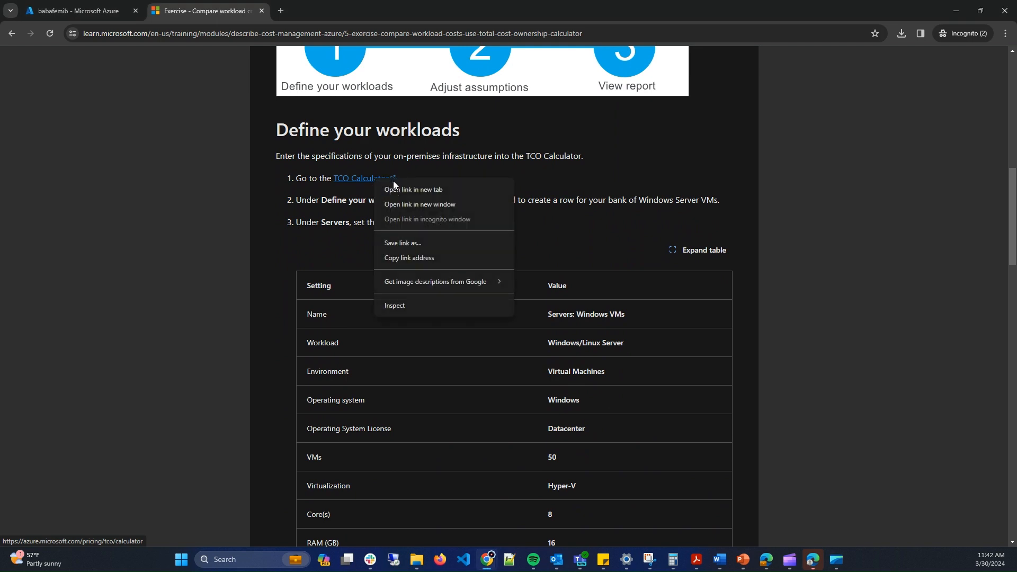
pyautogui.click(420, 190)
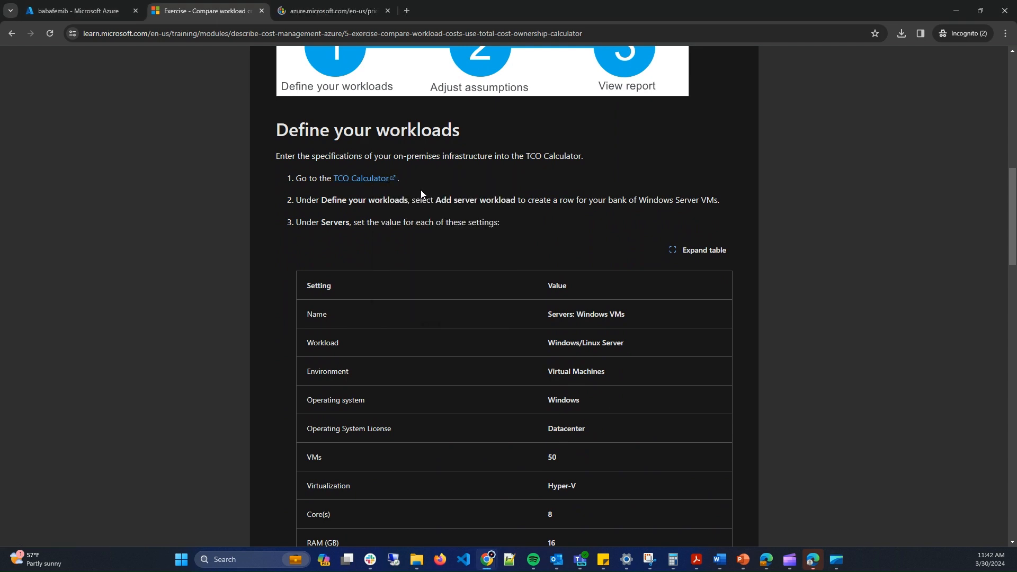
pyautogui.click(339, 4)
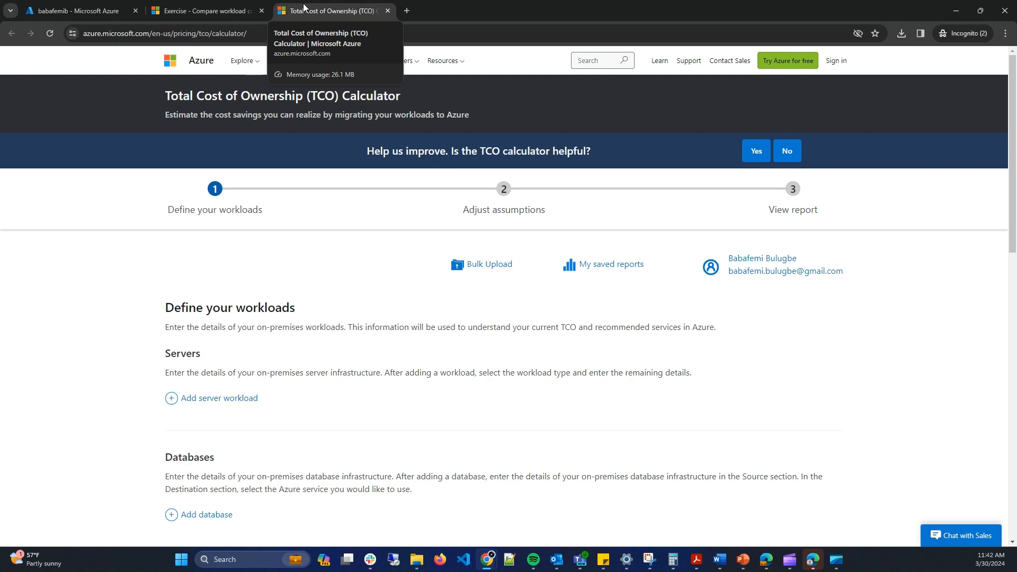
# - Arrange the TCO Calculator in its own window side by side with the exercise instructions
pyautogui.moveTo(304, 7); pyautogui.dragTo(1012, 307)
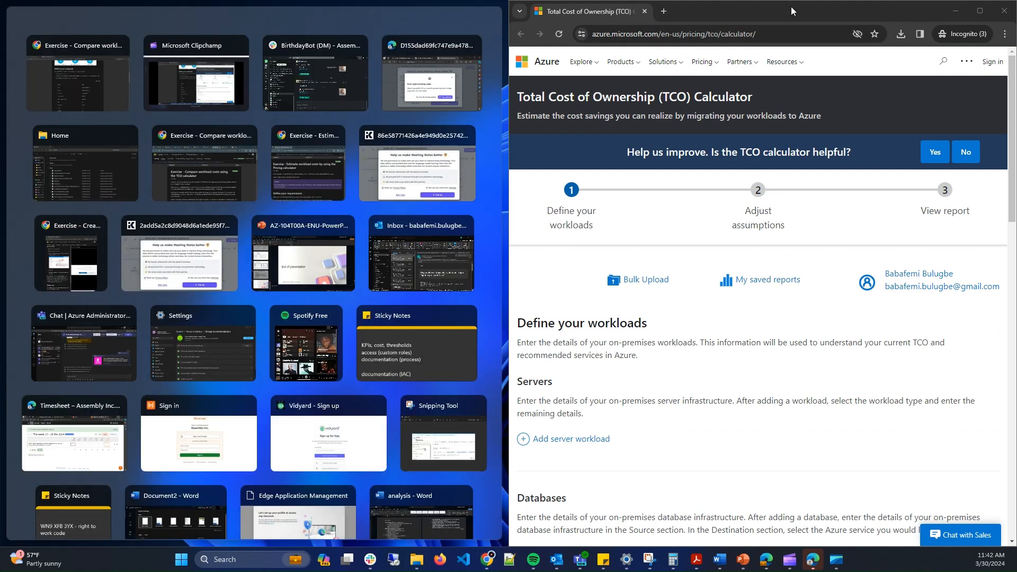
pyautogui.moveTo(792, 7); pyautogui.dragTo(1016, 71)
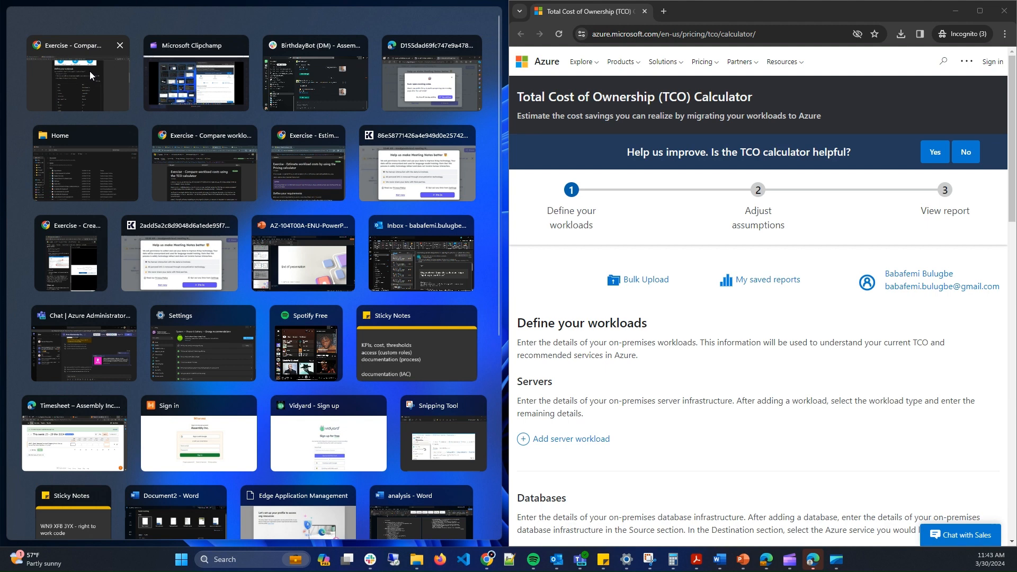
pyautogui.click(90, 73)
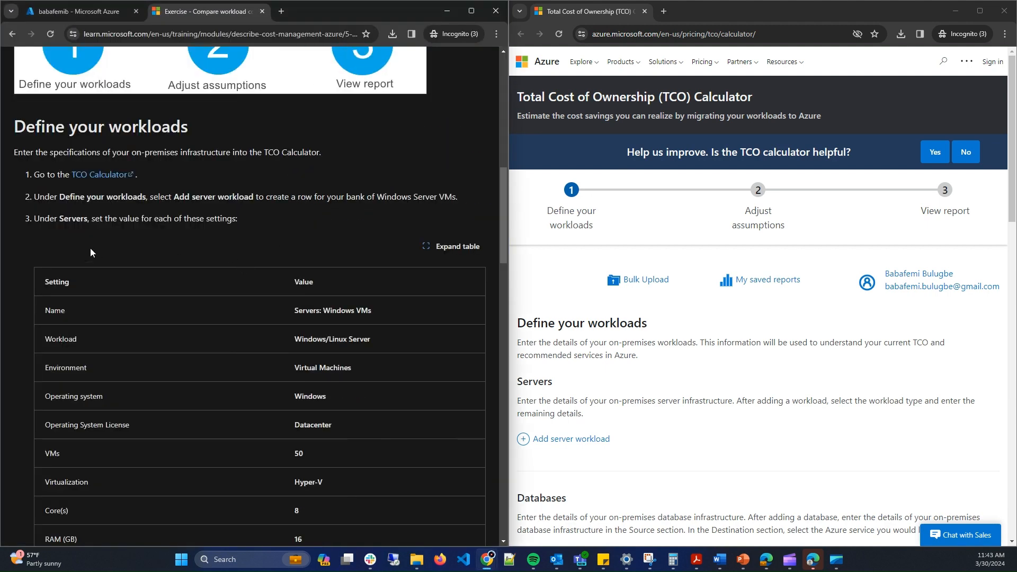
pyautogui.click(78, 180)
# - Add a server workload in the TCO Calculator and name it "Servers: Windows VMs", copied from the exercise table
pyautogui.scroll(-1, 424, 278)
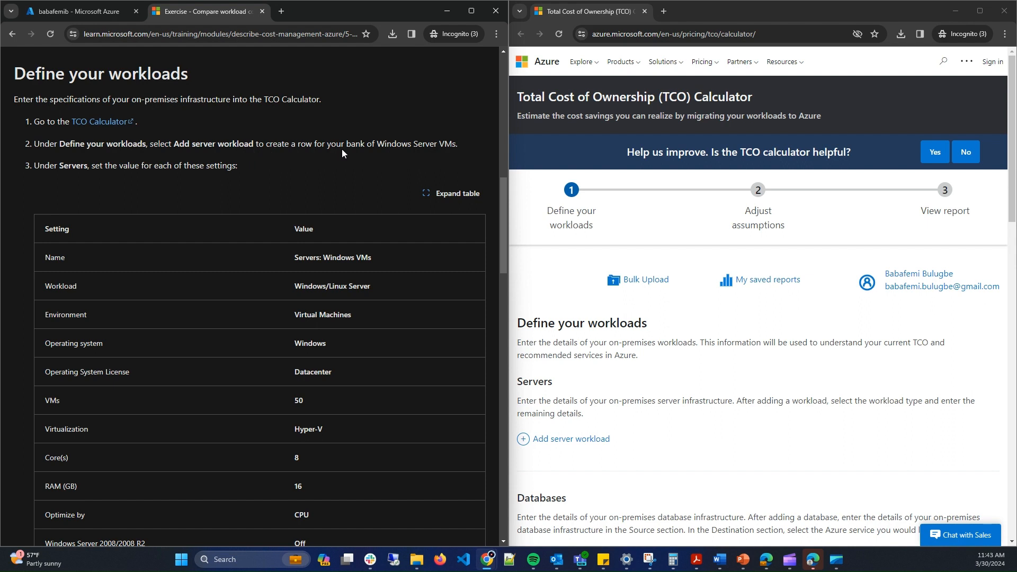
pyautogui.scroll(-1, 633, 297)
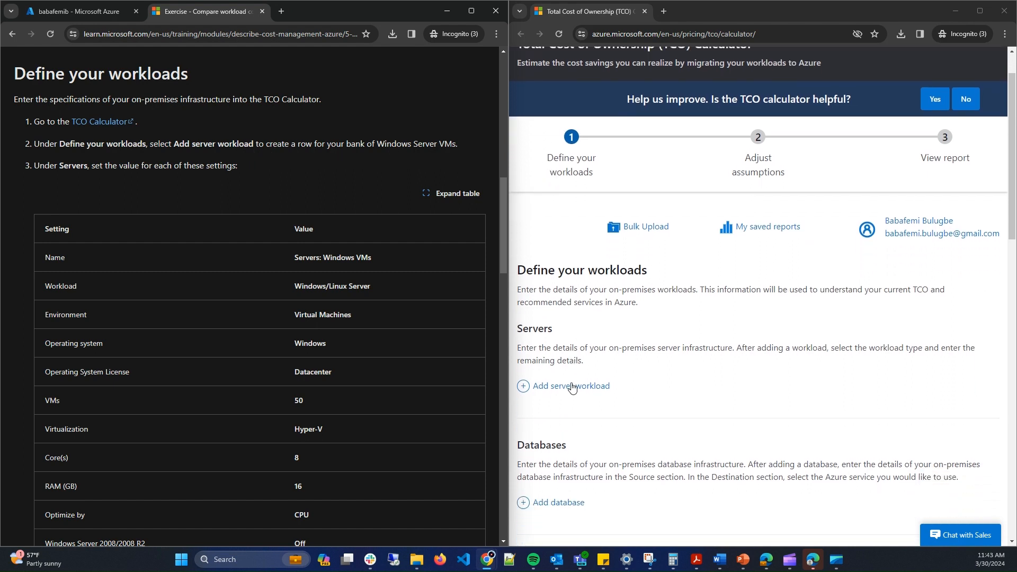
pyautogui.click(567, 387)
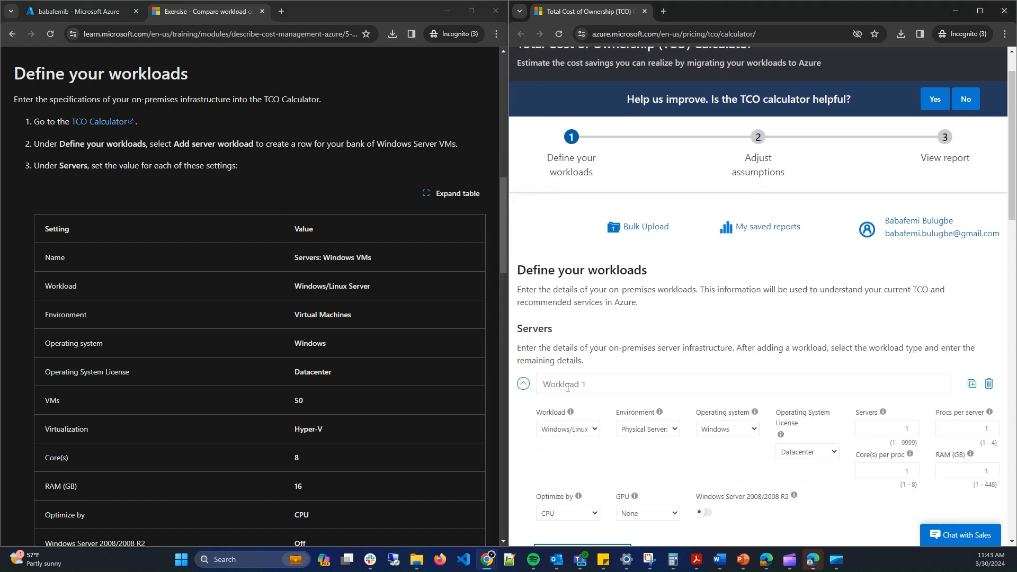
pyautogui.scroll(-2, 603, 374)
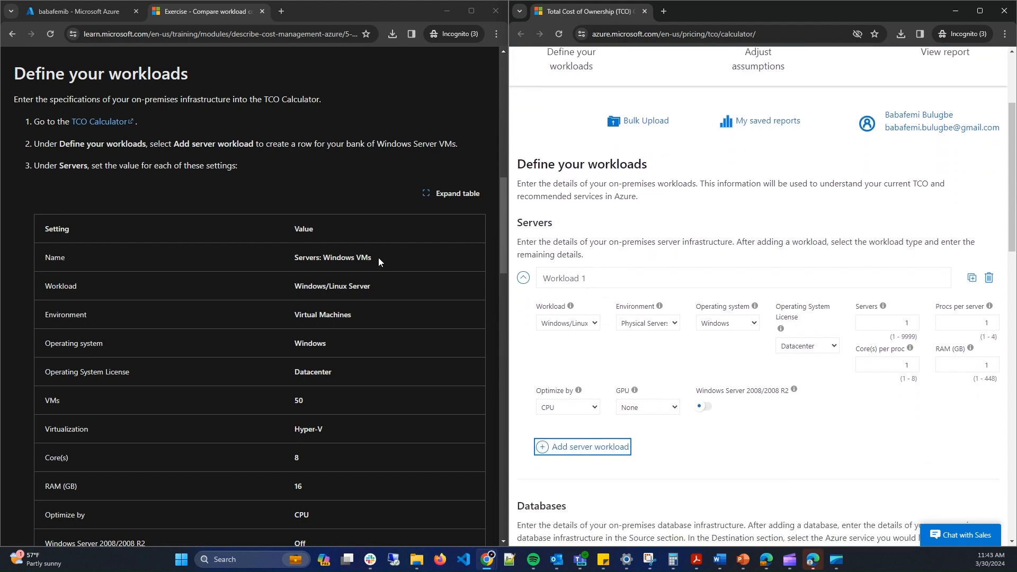
pyautogui.moveTo(378, 257); pyautogui.dragTo(297, 259)
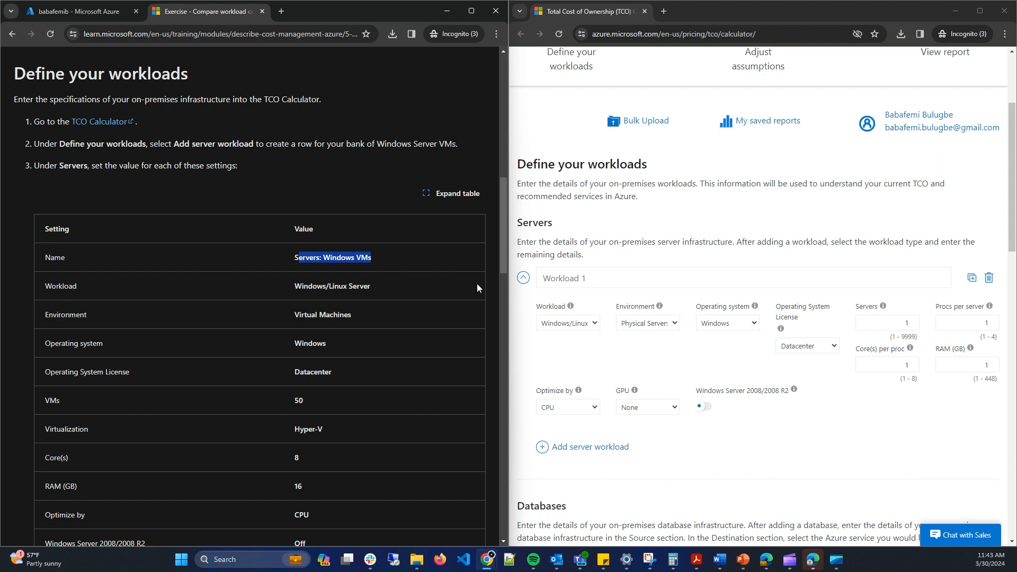
pyautogui.moveTo(294, 258); pyautogui.dragTo(371, 256)
pyautogui.hotkey('ctrl', 'c')
pyautogui.click(623, 278)
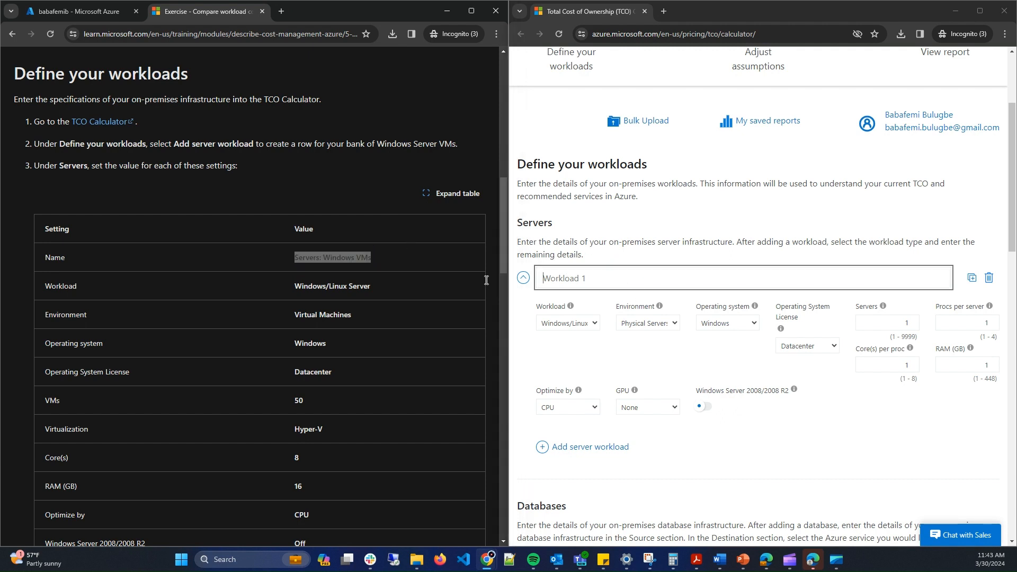
pyautogui.hotkey('ctrl', 'v')
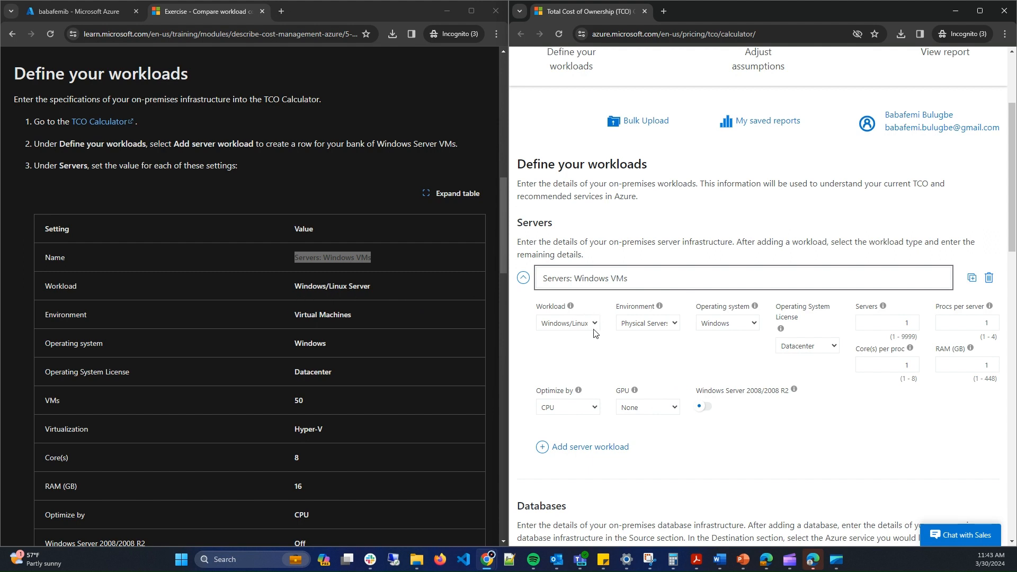
# - Set the Windows workload's environment to Virtual Machines and its number of VMs to 50
pyautogui.click(647, 325)
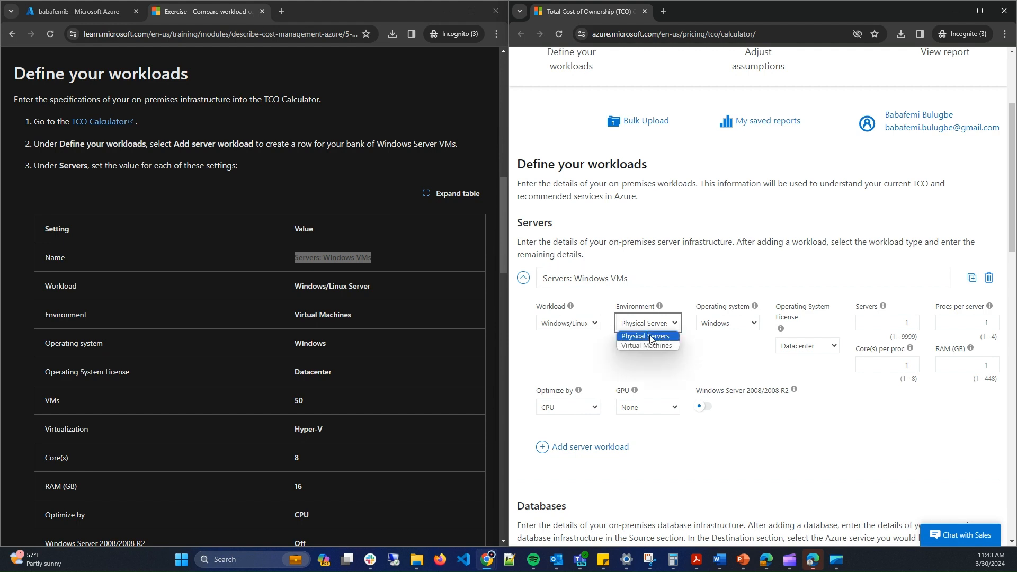
pyautogui.click(652, 346)
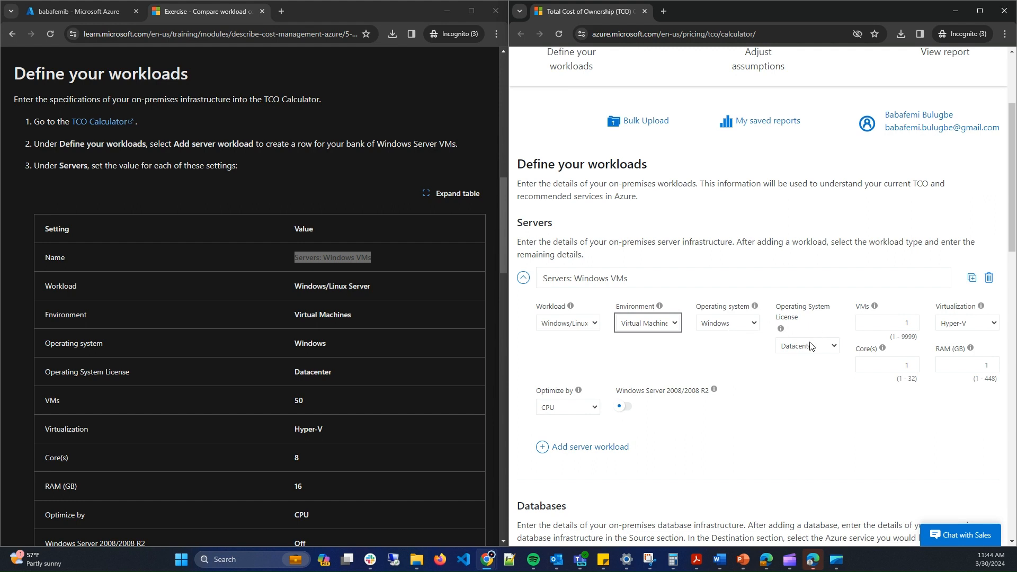
pyautogui.click(908, 323)
pyautogui.click(912, 325)
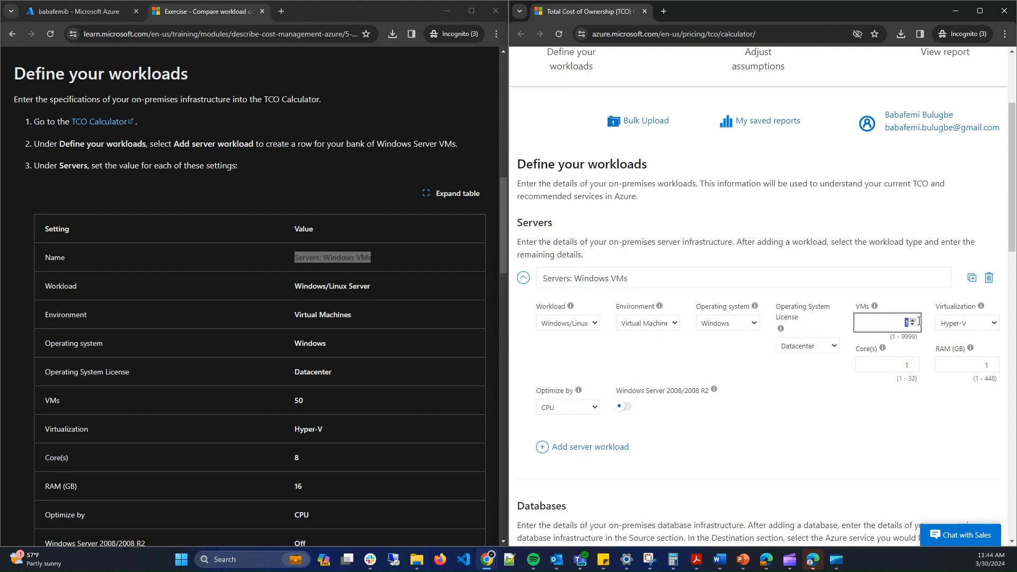
pyautogui.write('50')
pyautogui.click(865, 398)
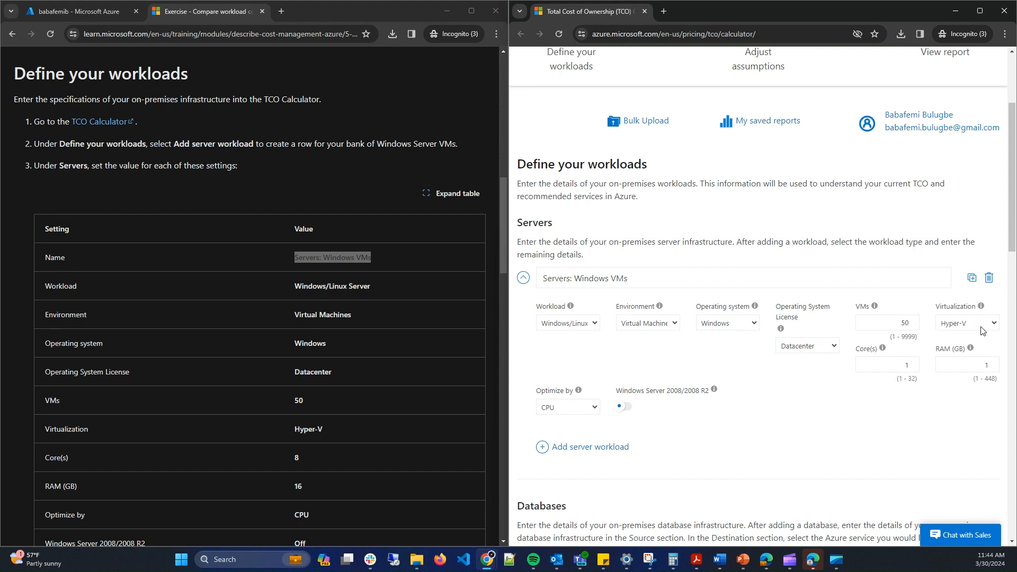
# - Set the Windows workload's cores to 8 and its RAM to 16 GB
pyautogui.doubleClick(909, 366)
pyautogui.write('8')
pyautogui.click(991, 365)
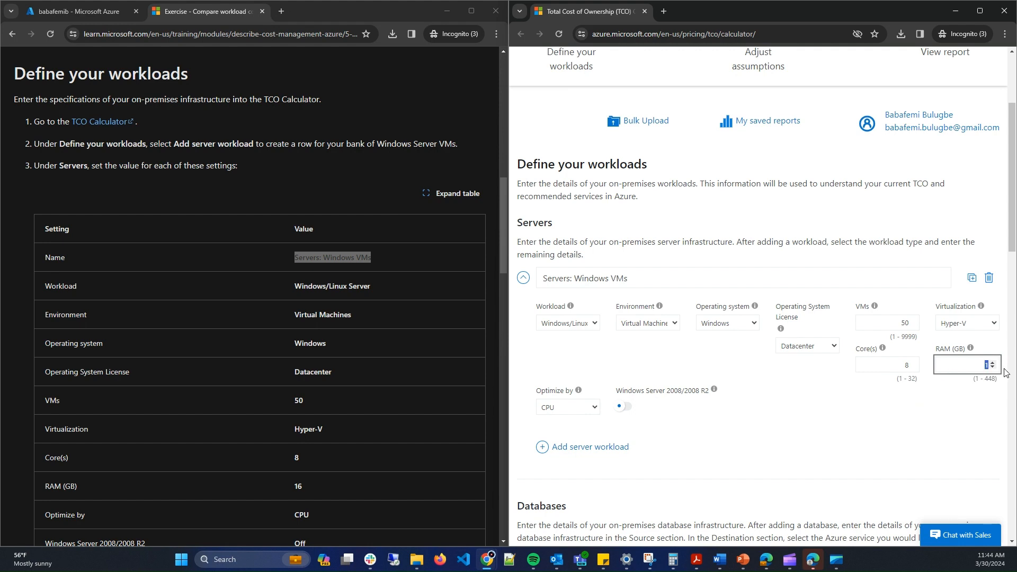
pyautogui.write('6')
pyautogui.click(963, 430)
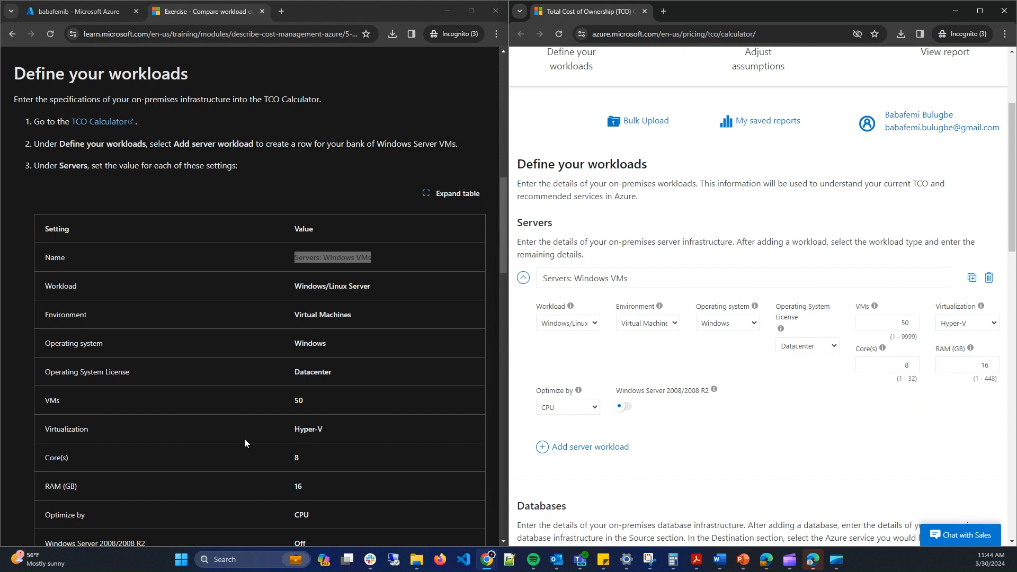
# - Add a second server workload and name it "Servers: Linux VMs", copied from the exercise's second settings table
pyautogui.scroll(-1, 246, 443)
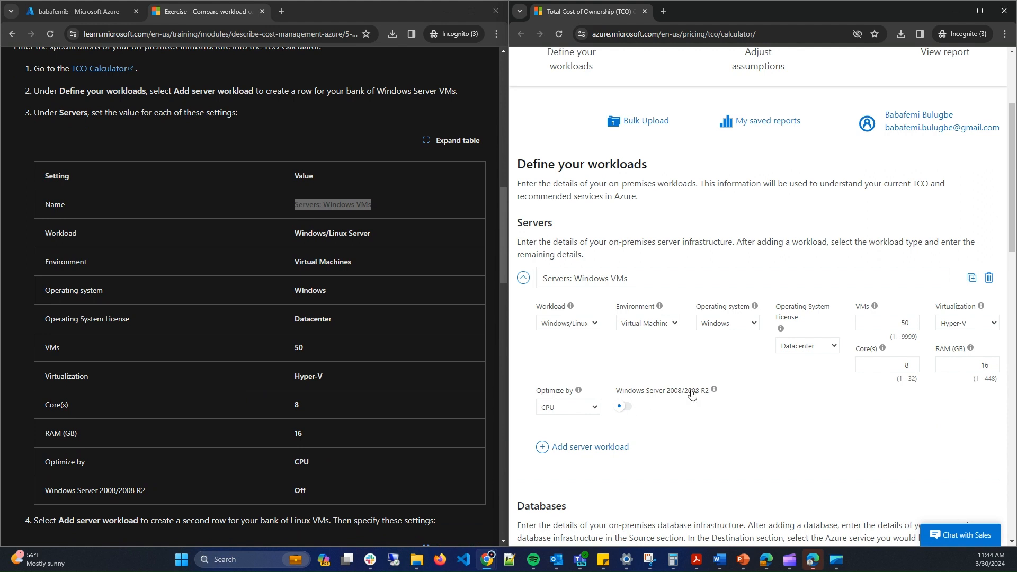
pyautogui.scroll(-1, 673, 401)
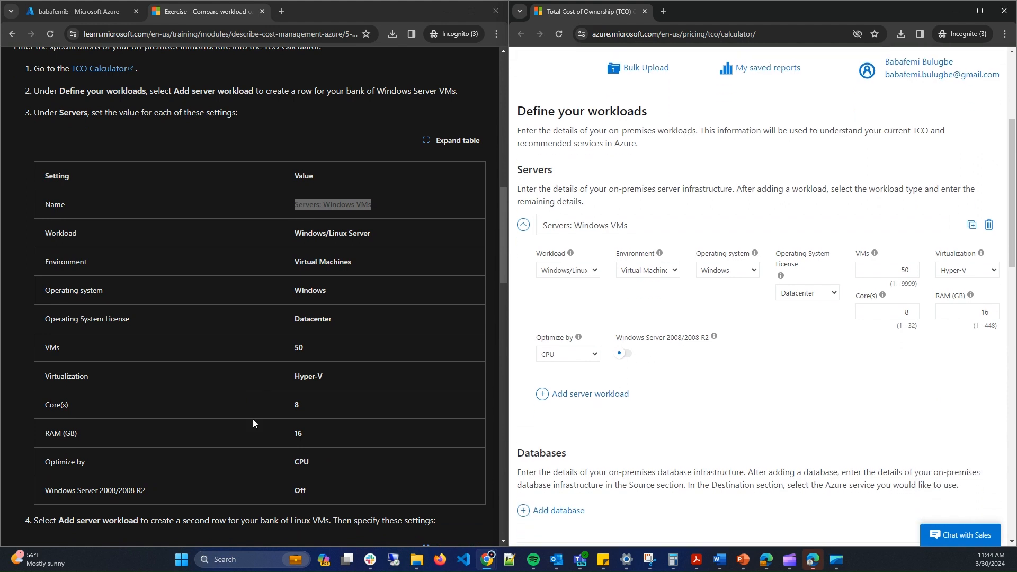
pyautogui.scroll(-3, 253, 419)
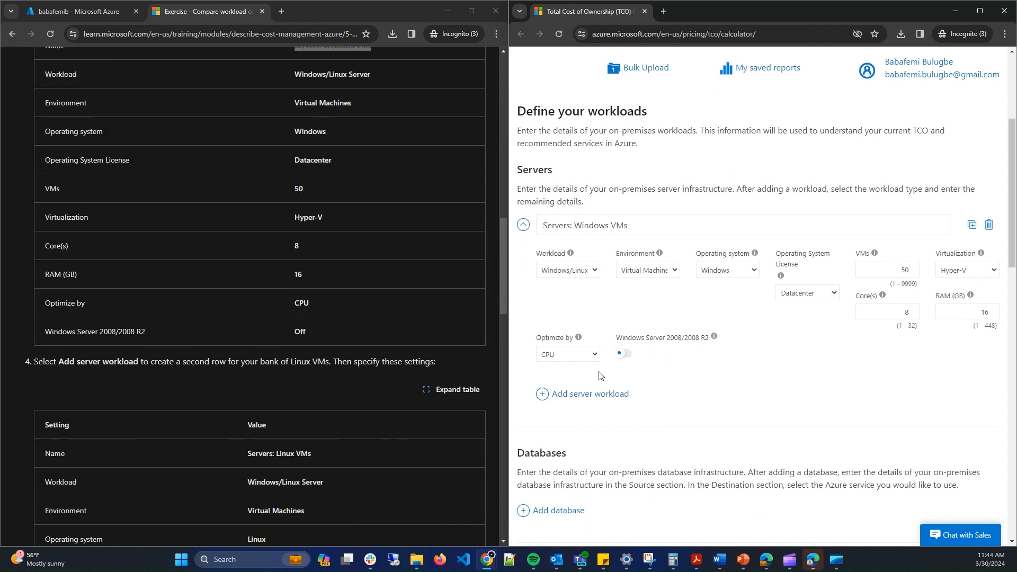
pyautogui.click(613, 398)
pyautogui.scroll(-2, 609, 393)
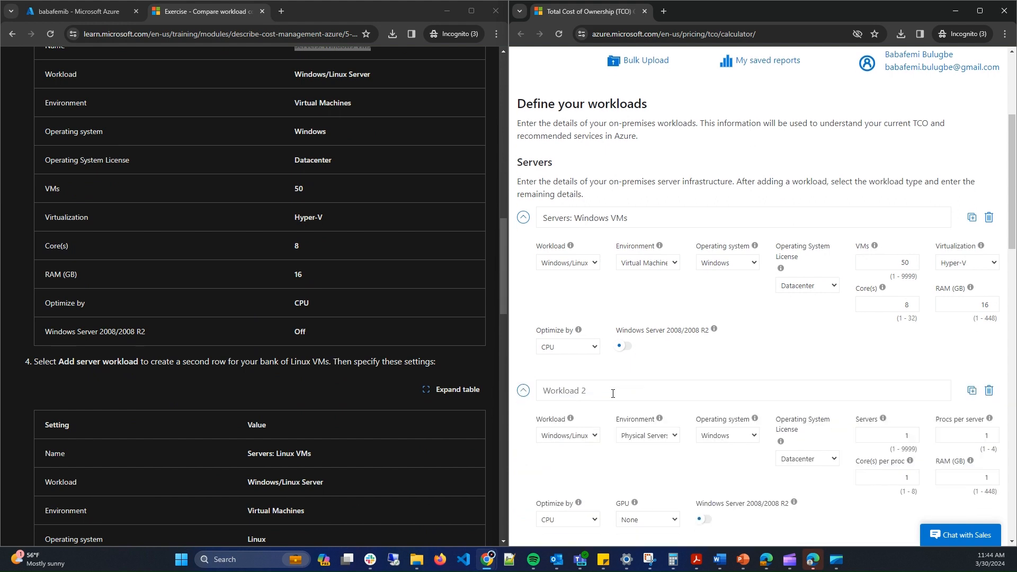
pyautogui.scroll(-2, 314, 407)
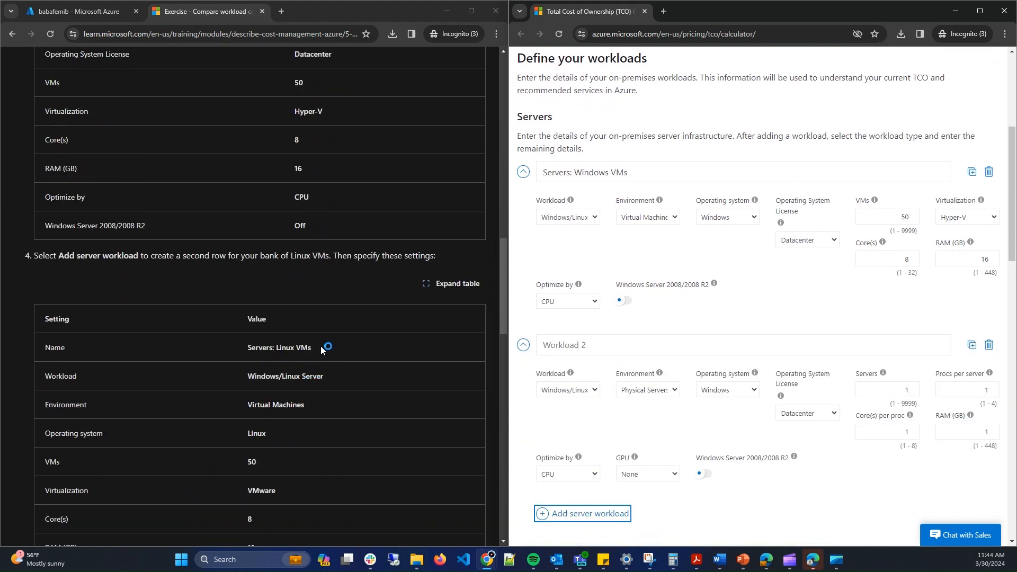
pyautogui.moveTo(325, 348); pyautogui.dragTo(252, 348)
pyautogui.hotkey('ctrl', 'c')
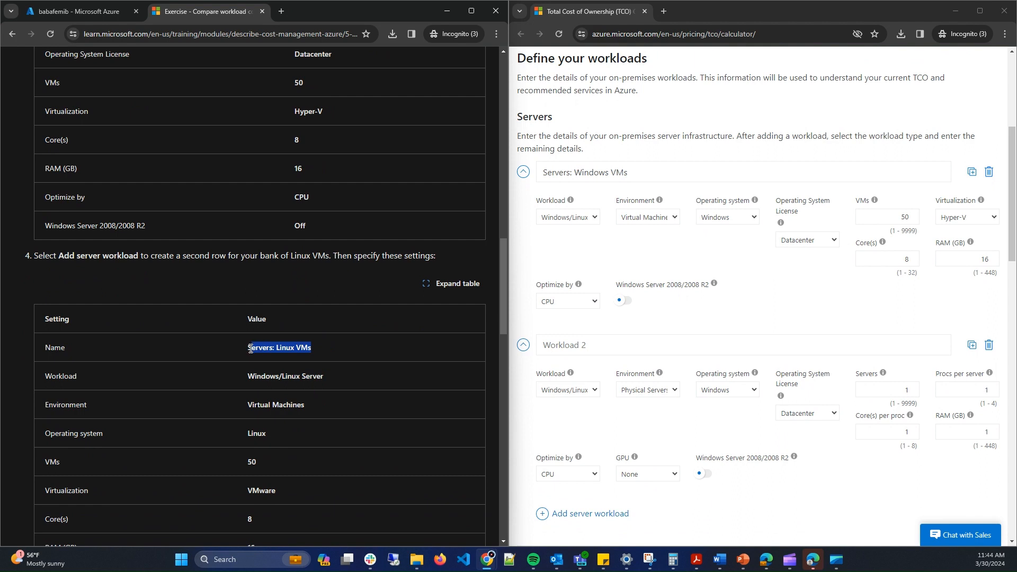
pyautogui.click(603, 347)
pyautogui.hotkey('ctrl', 'v')
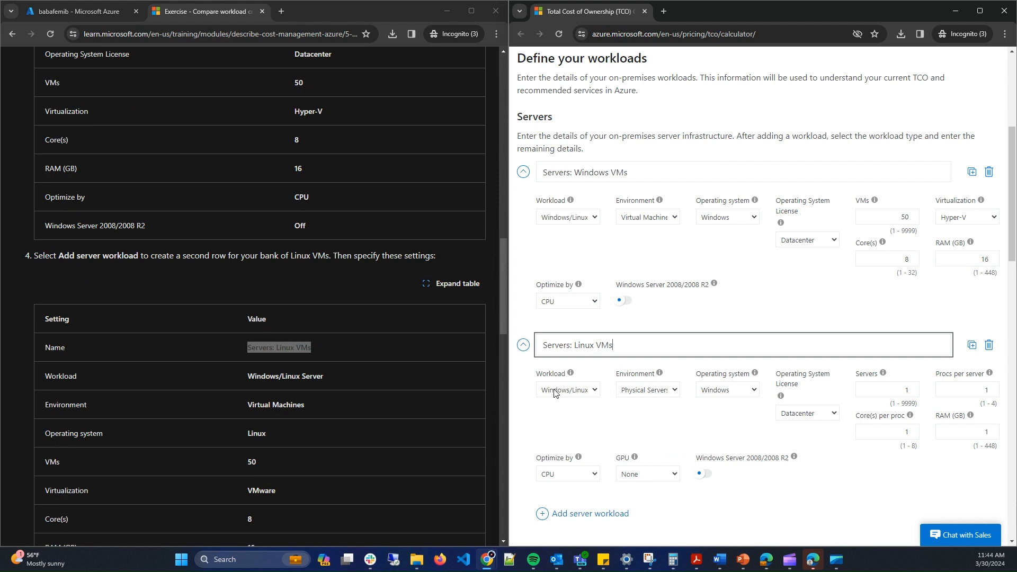
# - Set the second workload's environment to Virtual Machines, operating system to Linux, and number of VMs to 50
pyautogui.click(656, 390)
pyautogui.click(656, 413)
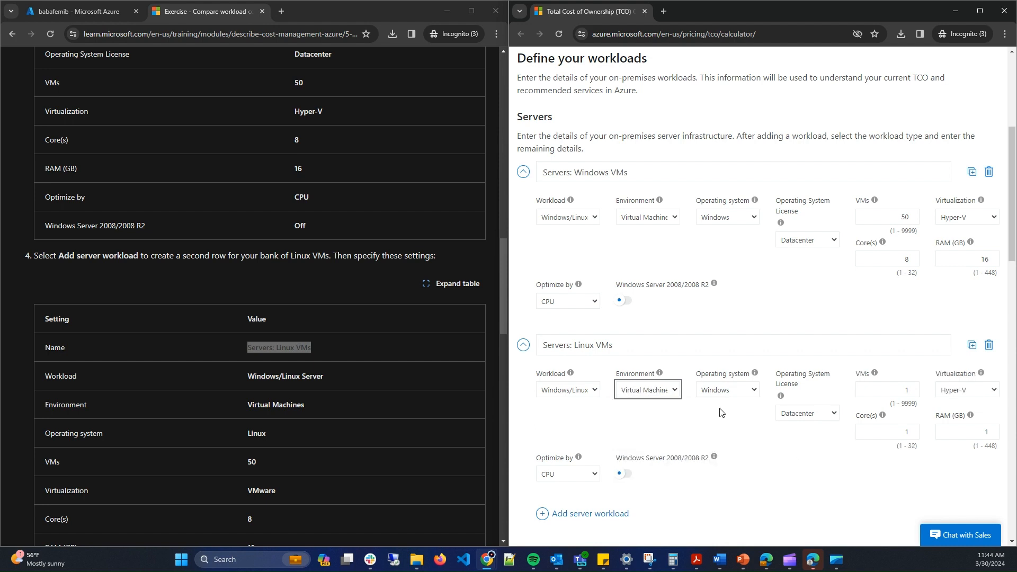
pyautogui.click(753, 395)
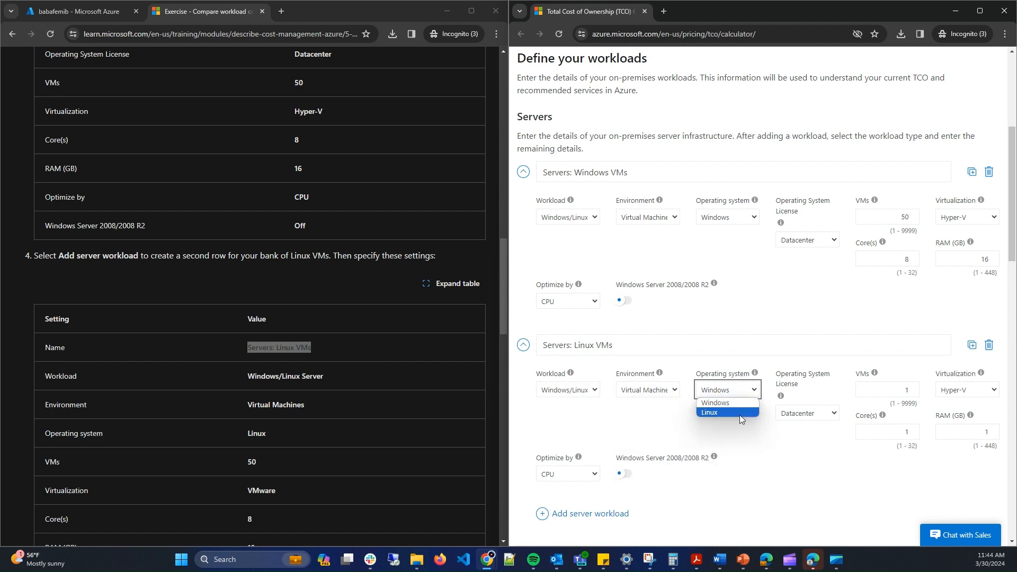
pyautogui.click(740, 414)
pyautogui.moveTo(821, 390); pyautogui.dragTo(834, 391)
pyautogui.write('50')
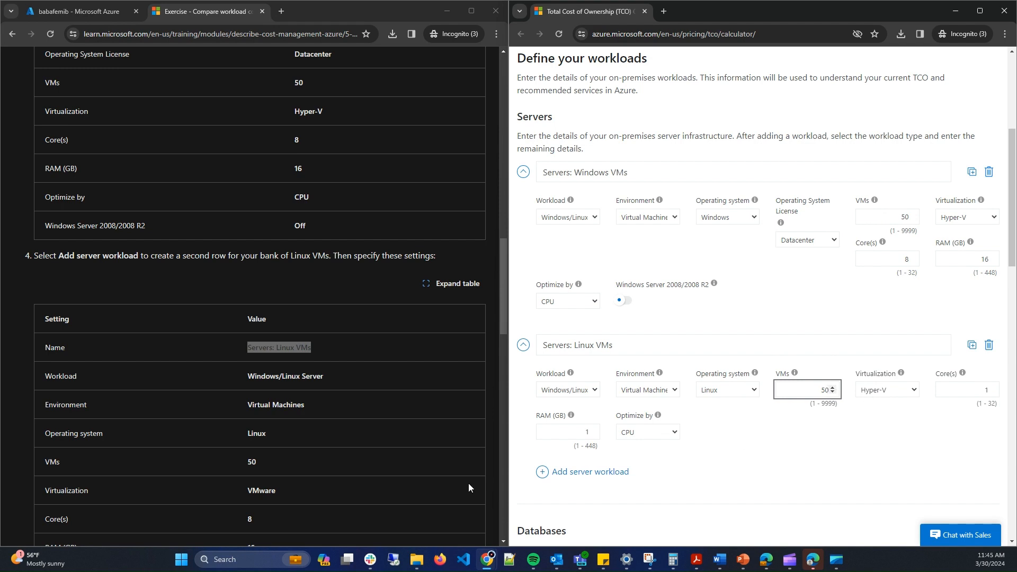
# - Set the Linux workload's virtualization to VMware, its cores to 8, and its RAM to 16 GB
pyautogui.scroll(-2, 367, 470)
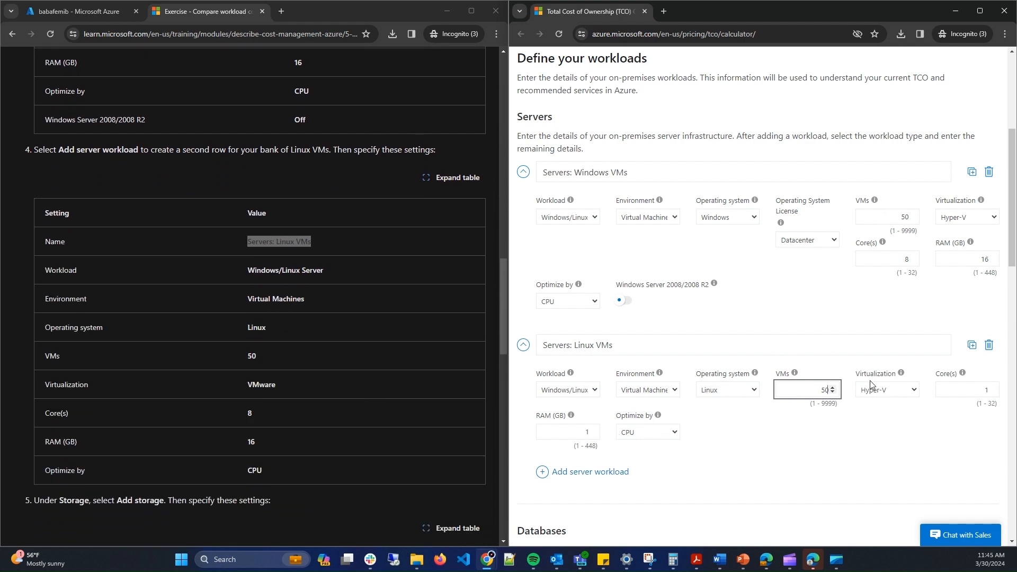
pyautogui.click(888, 392)
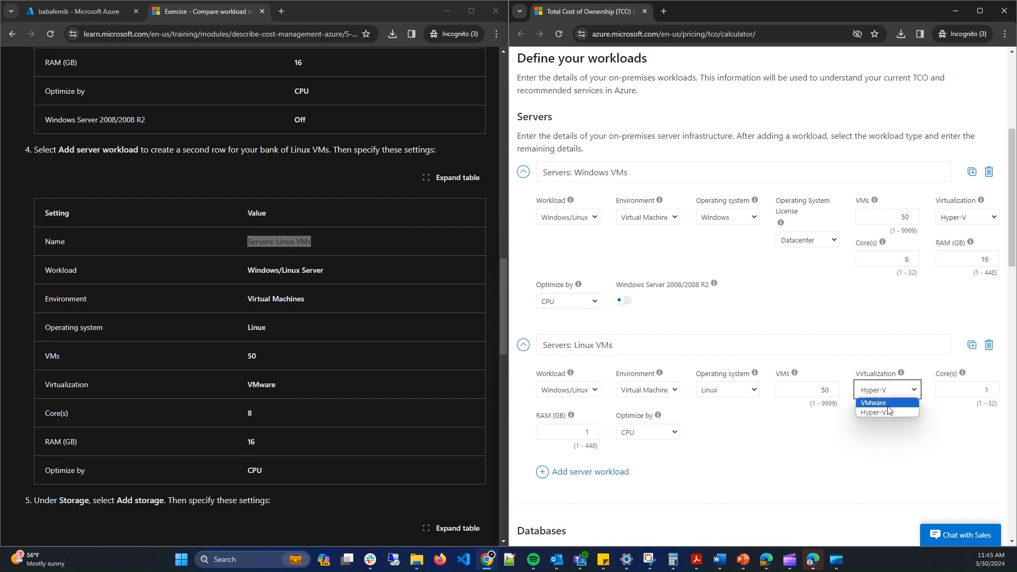
pyautogui.click(890, 407)
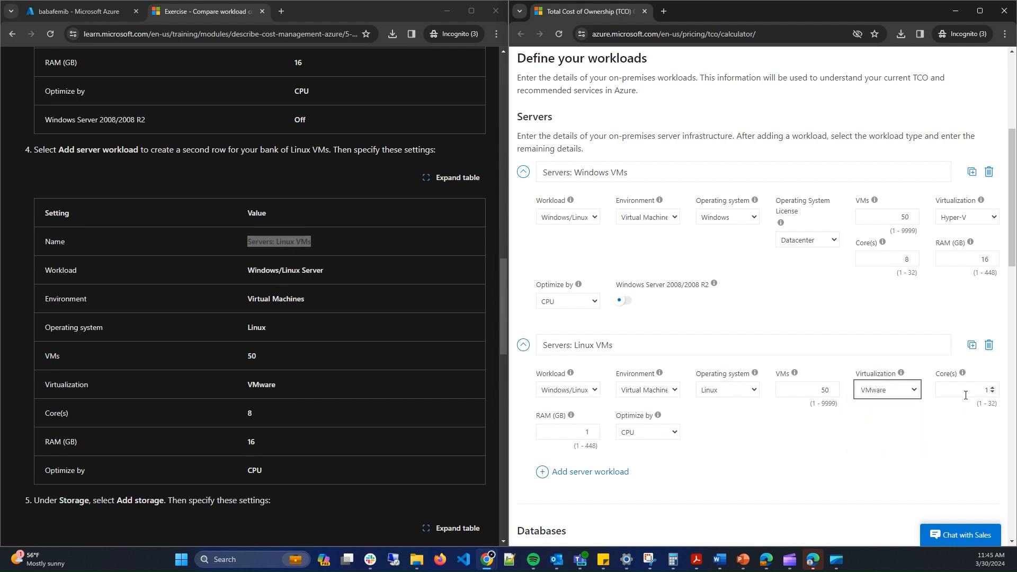
pyautogui.doubleClick(999, 389)
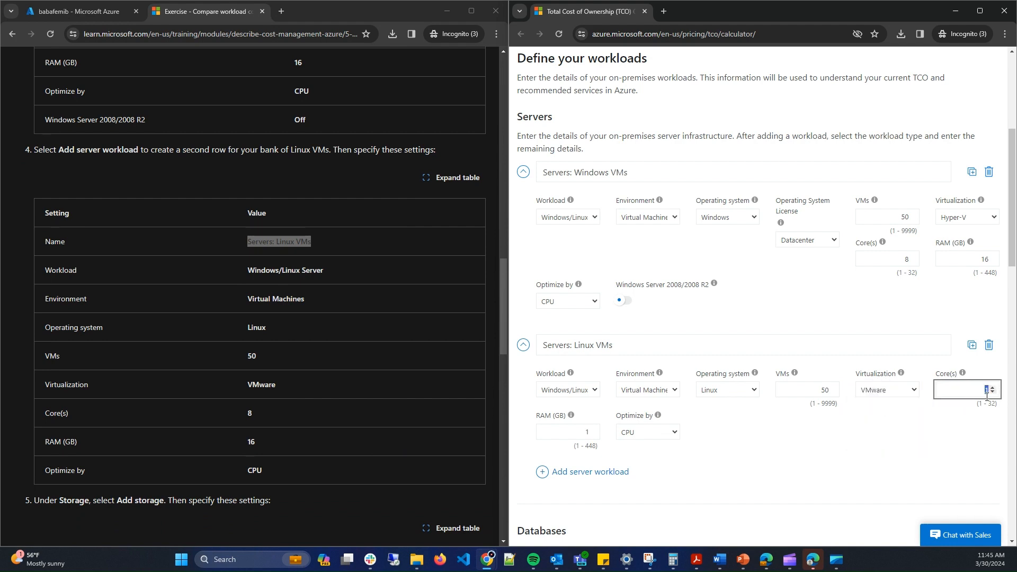
pyautogui.write('8')
pyautogui.doubleClick(589, 431)
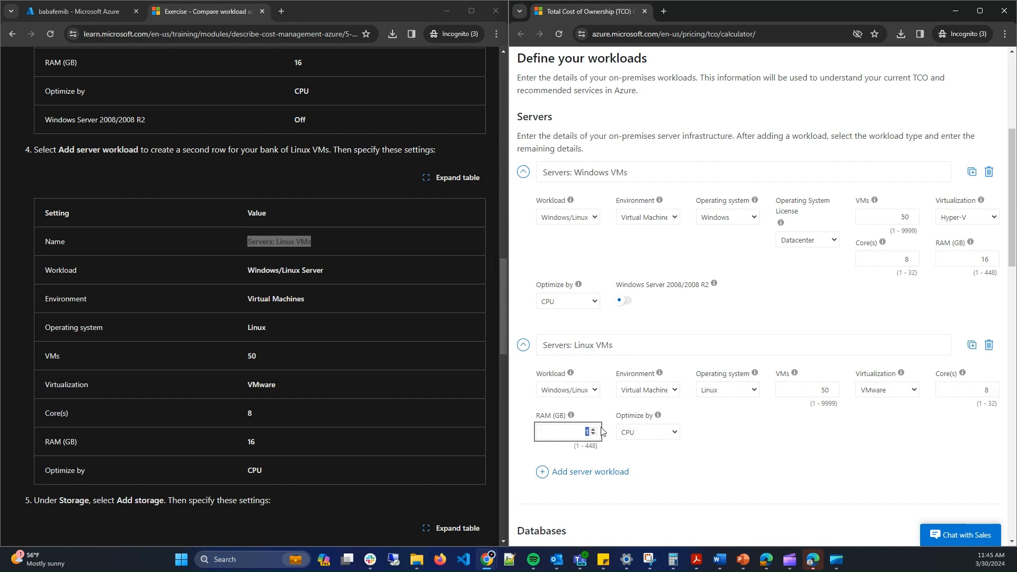
pyautogui.click(601, 428)
# - Add a storage entry and name it "Server Storage", copied from the exercise's storage settings table
pyautogui.scroll(-4, 337, 456)
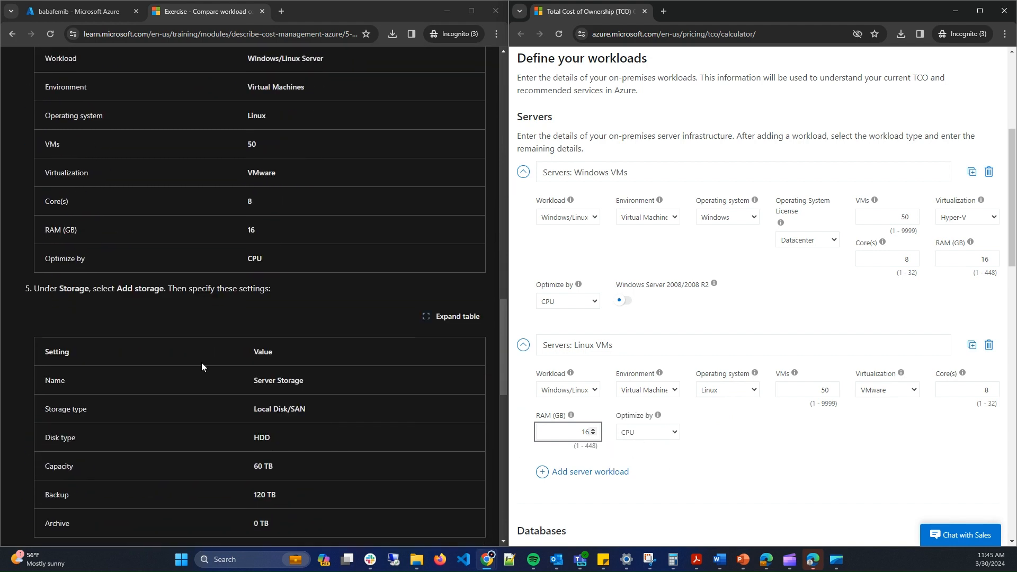
pyautogui.scroll(-6, 616, 382)
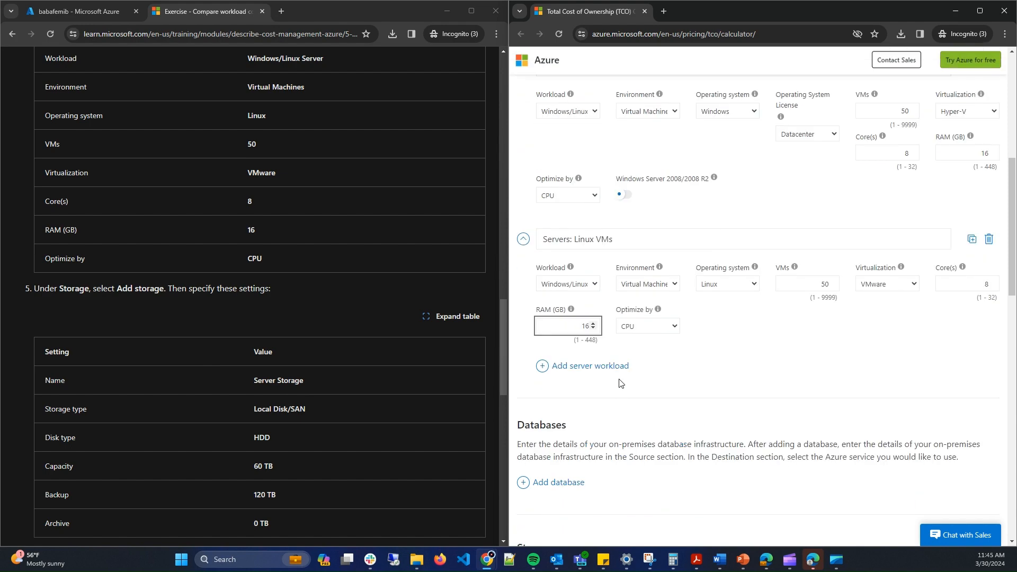
pyautogui.scroll(-4, 616, 384)
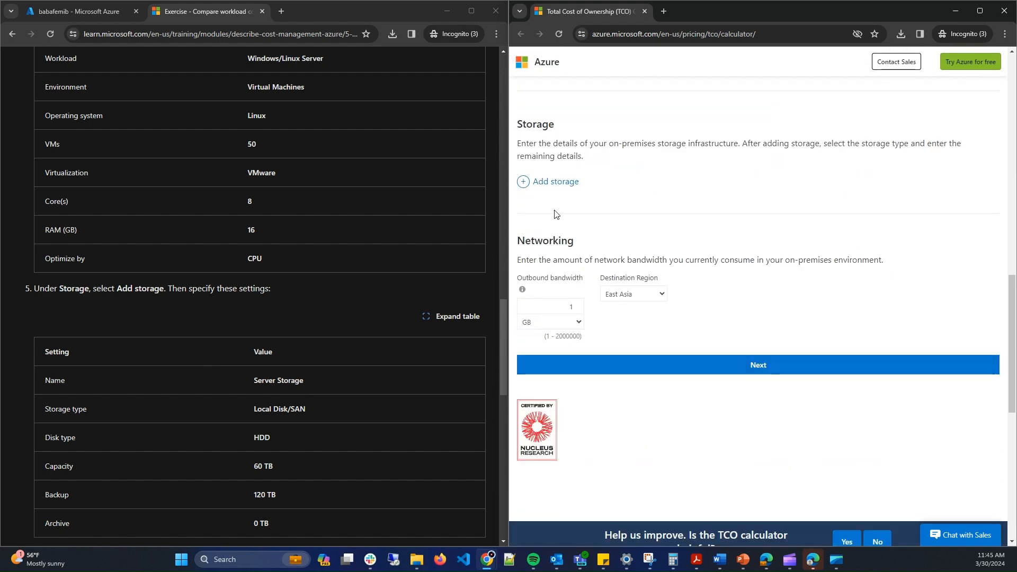
pyautogui.click(562, 182)
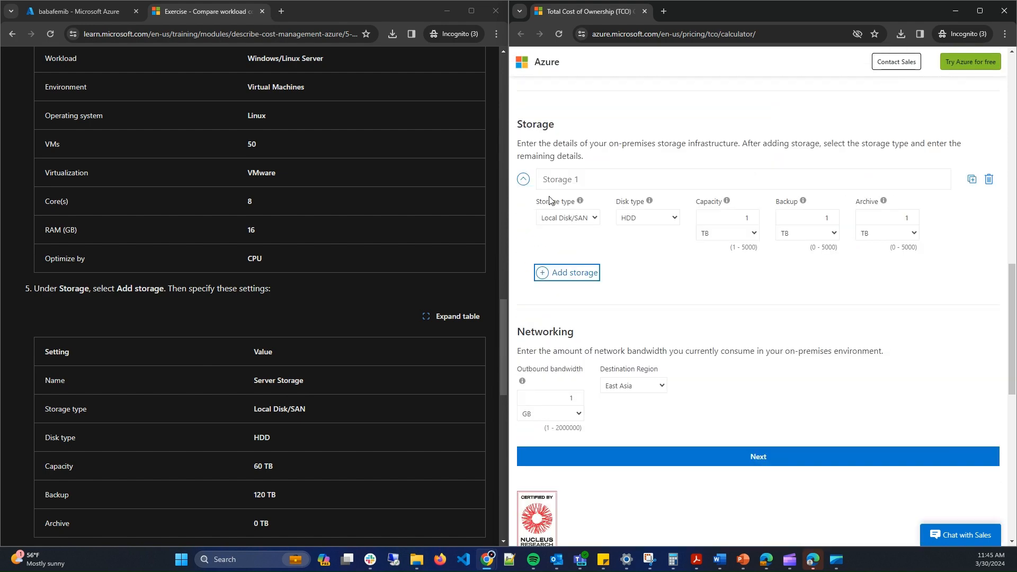
pyautogui.moveTo(313, 380); pyautogui.dragTo(252, 379)
pyautogui.hotkey('ctrl', 'c')
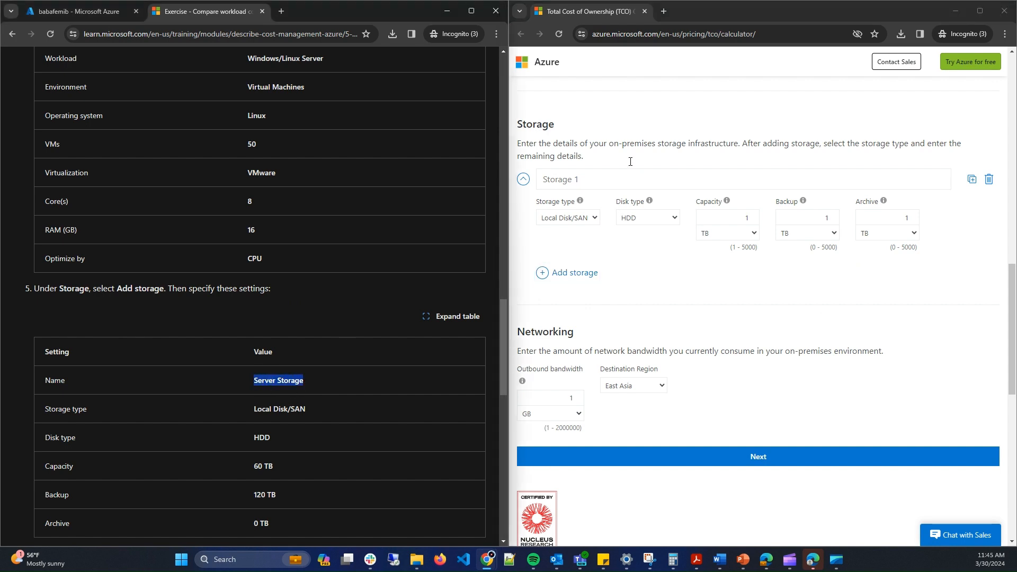
pyautogui.click(603, 179)
pyautogui.hotkey('ctrl', 'v')
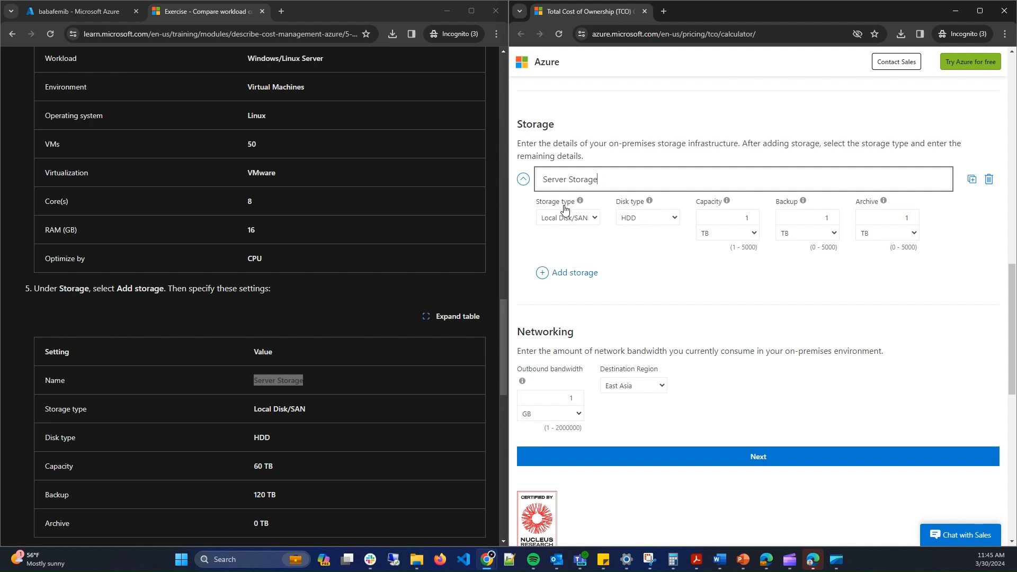
# - Set the Server Storage entry's capacity to 60 TB, backup to 120 TB, and archive to 0 TB
pyautogui.click(609, 222)
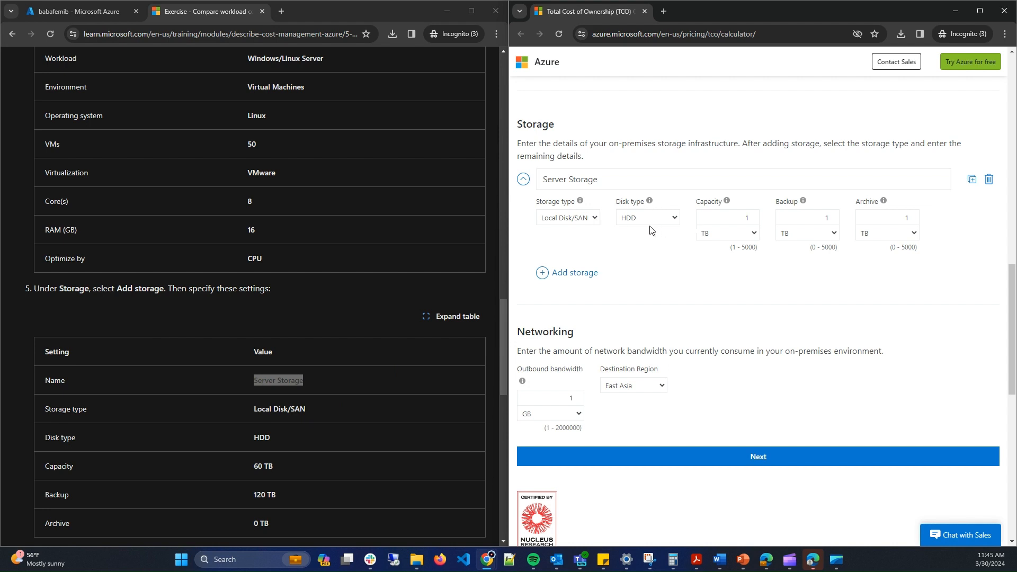
pyautogui.doubleClick(747, 219)
pyautogui.write('60')
pyautogui.click(733, 288)
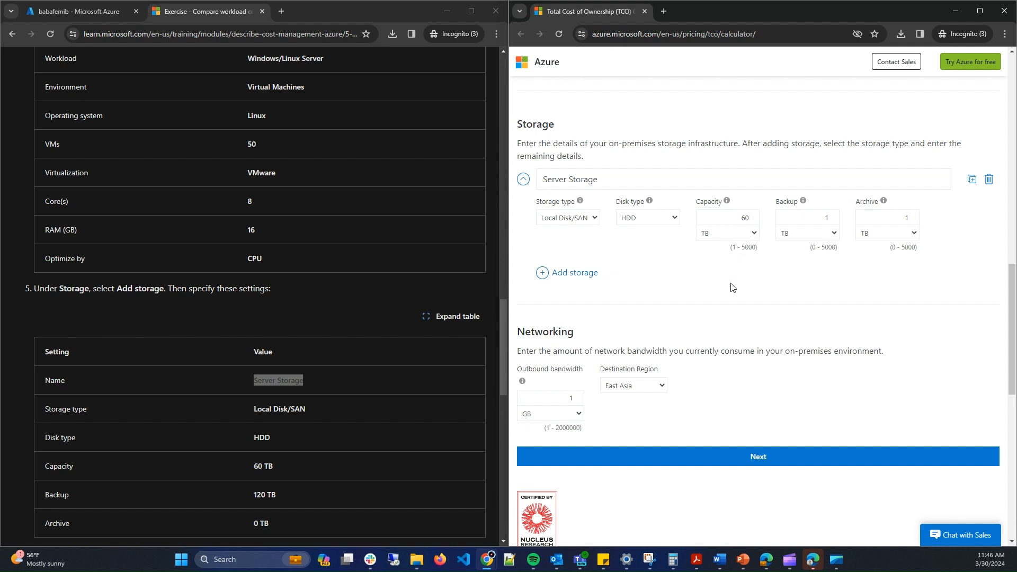
pyautogui.click(809, 221)
pyautogui.moveTo(810, 223); pyautogui.dragTo(847, 219)
pyautogui.write('120')
pyautogui.scroll(-1, 284, 377)
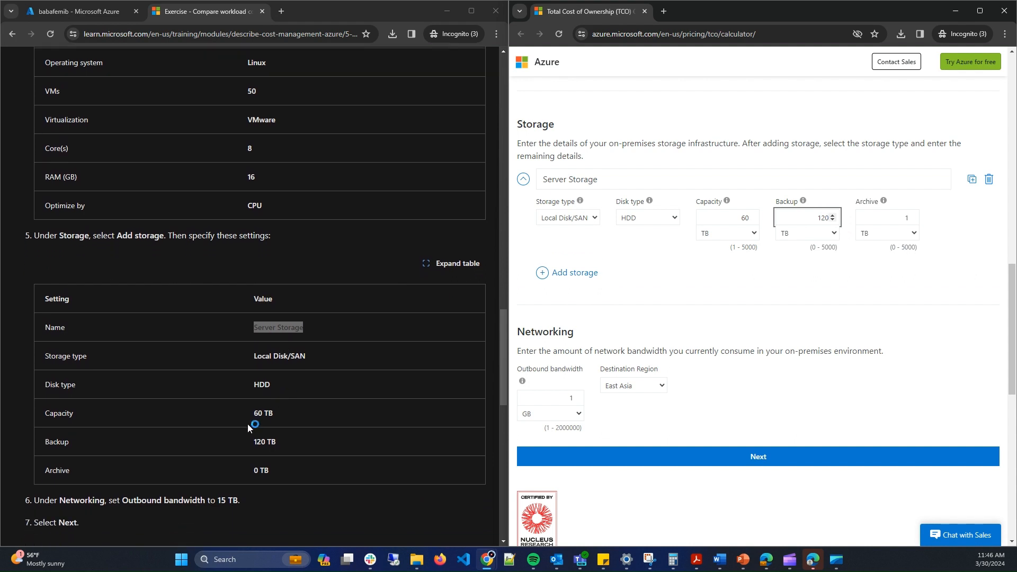
pyautogui.doubleClick(907, 217)
pyautogui.write('0')
pyautogui.click(855, 290)
# - Set the networking outbound bandwidth to 15 TB and the destination region to West US
pyautogui.scroll(-5, 371, 386)
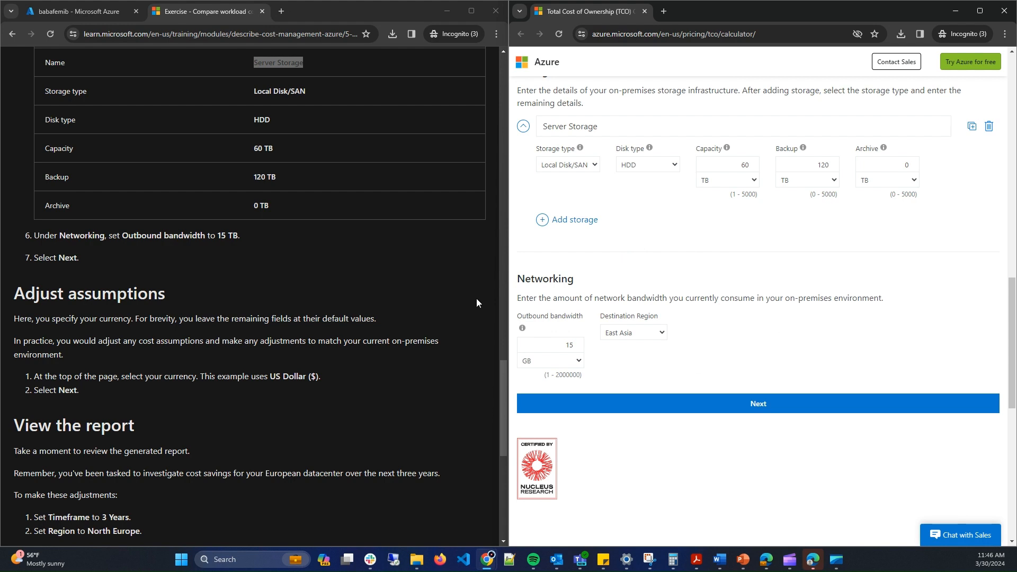
pyautogui.click(580, 362)
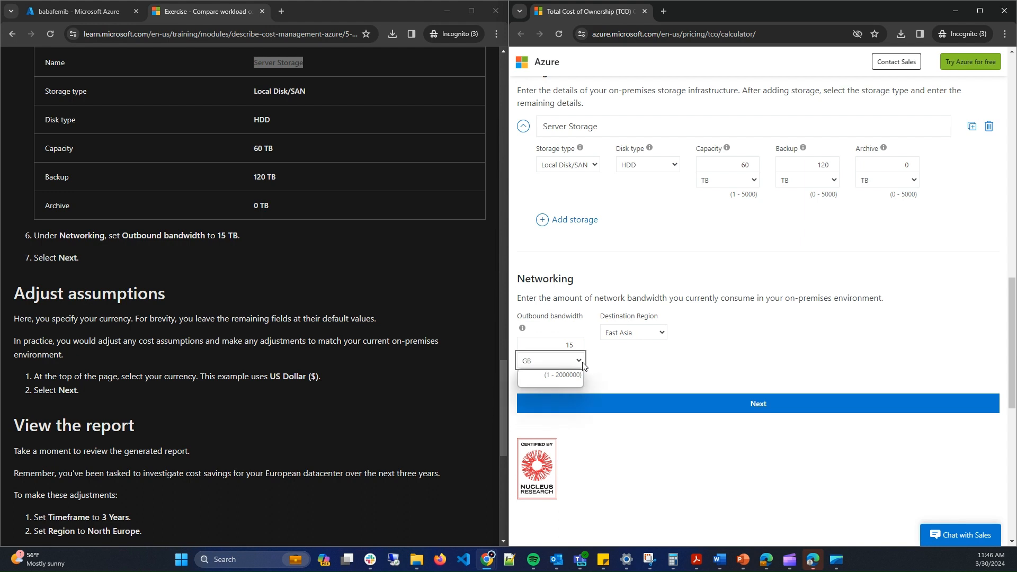
pyautogui.click(555, 383)
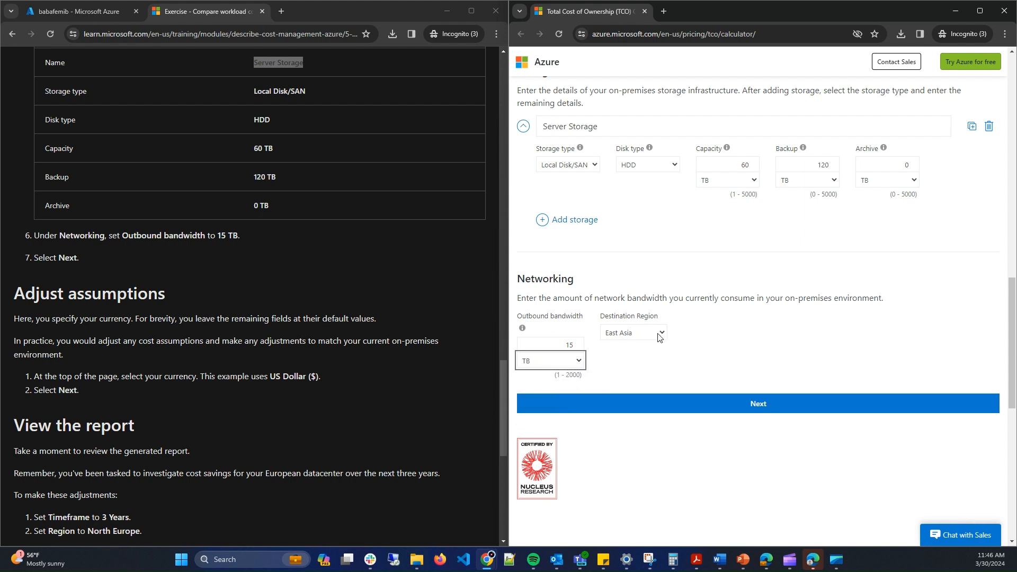
pyautogui.click(660, 337)
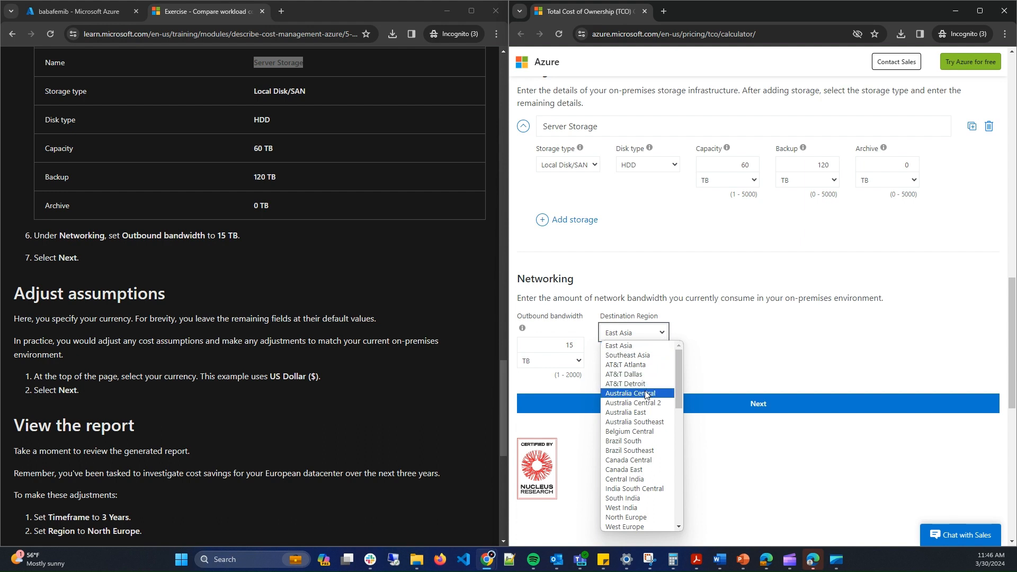
pyautogui.scroll(-7, 646, 395)
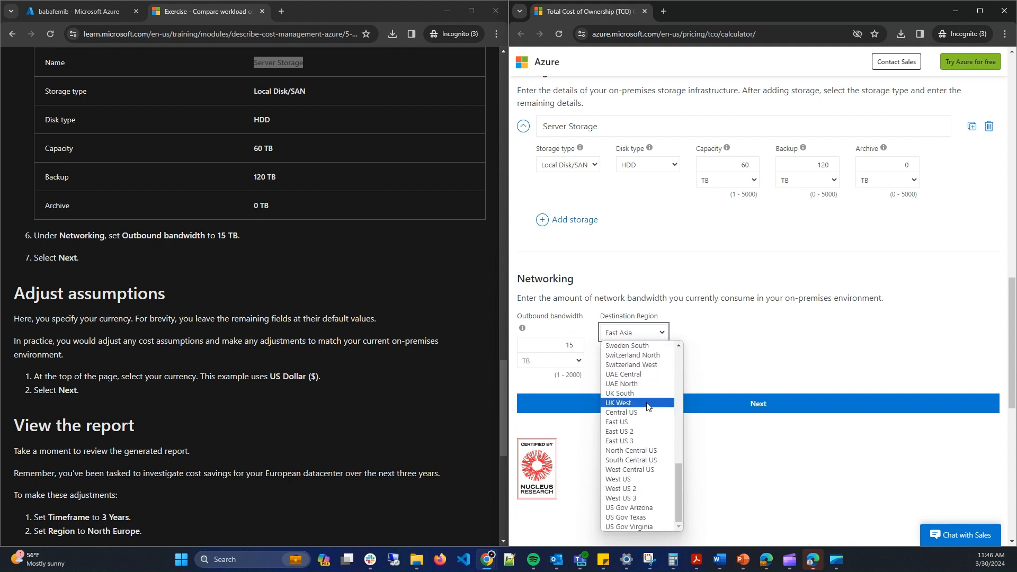
pyautogui.click(652, 480)
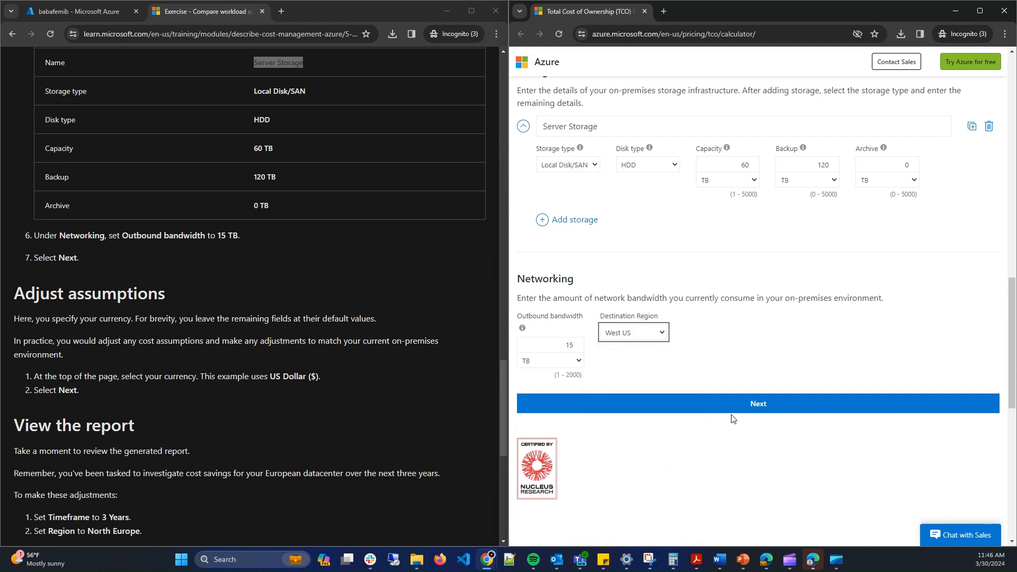
pyautogui.click(734, 350)
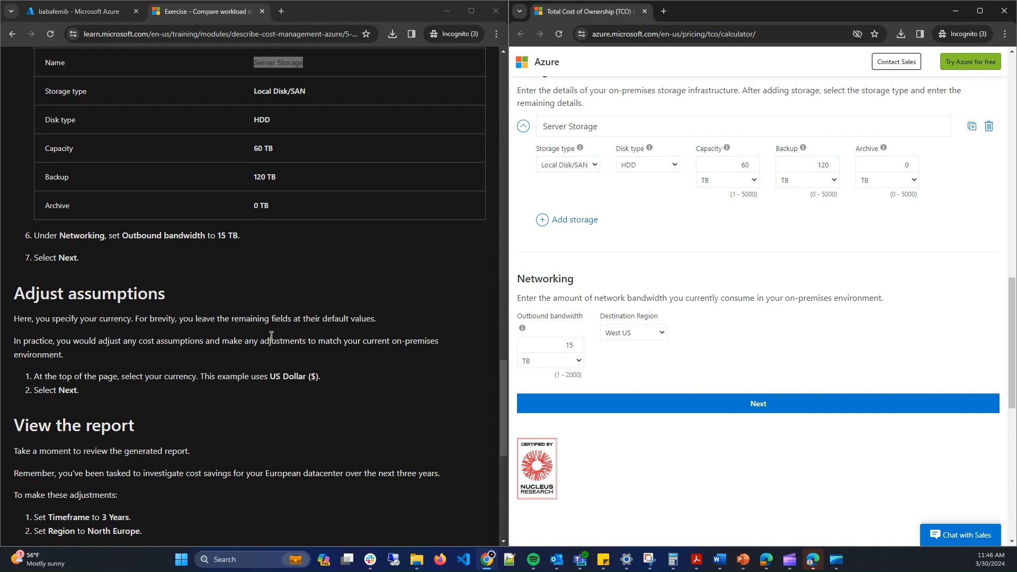
# - Proceed through the assumptions with US Dollar as the currency and all other values at their defaults, and generate the report
pyautogui.click(769, 408)
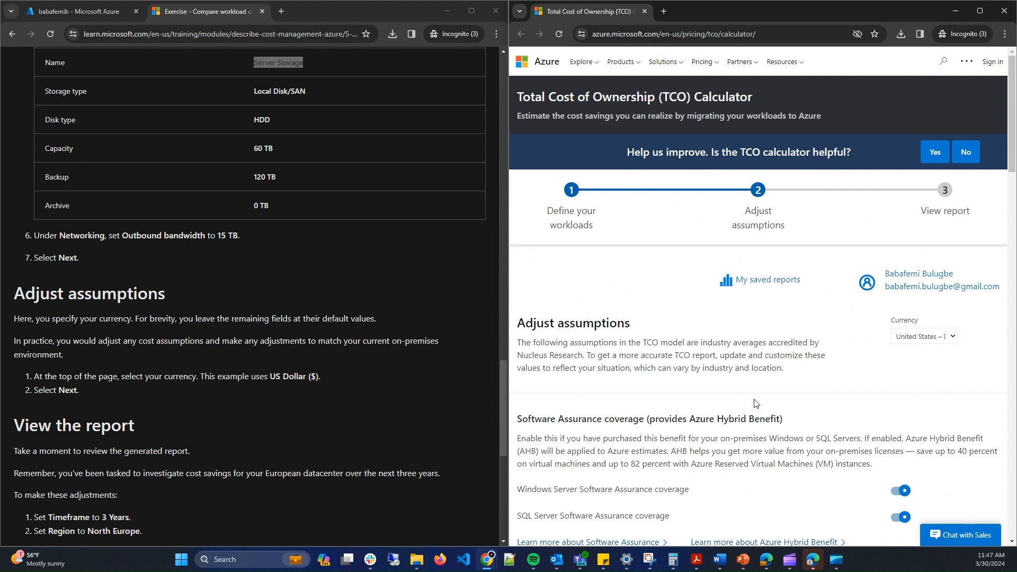
pyautogui.click(952, 338)
pyautogui.click(981, 319)
pyautogui.scroll(-2, 828, 350)
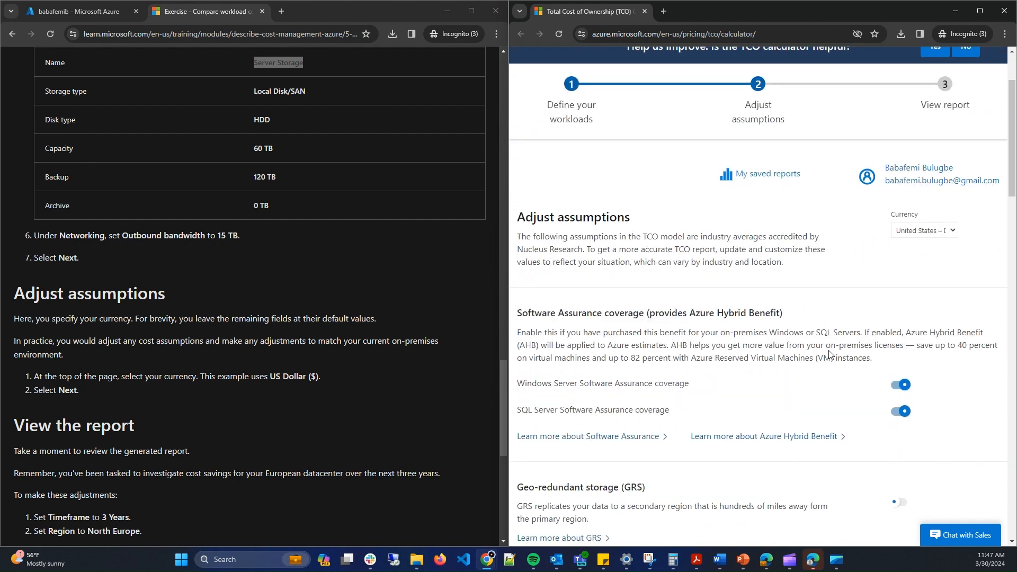
pyautogui.scroll(-8, 830, 354)
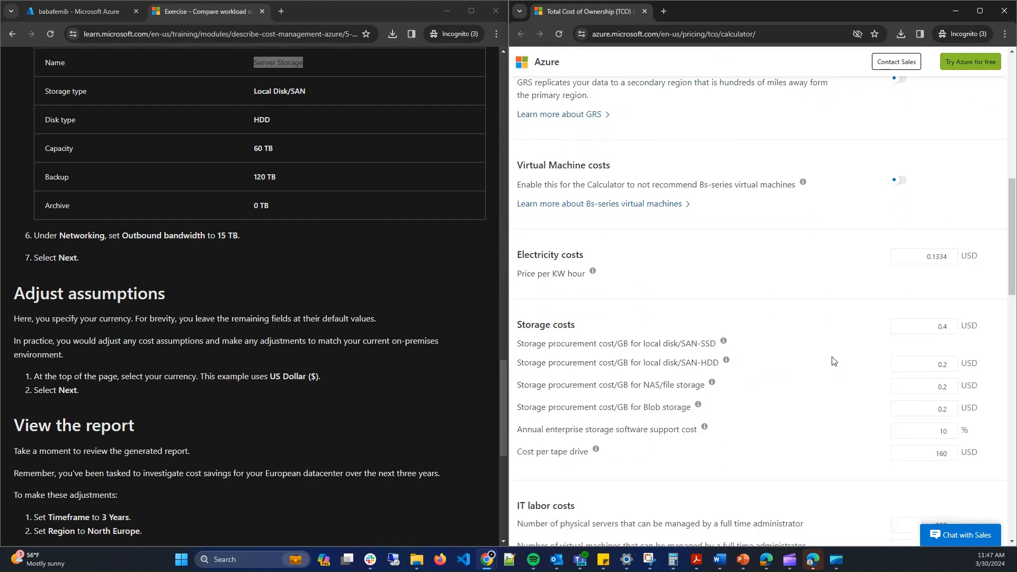
pyautogui.scroll(-12, 833, 361)
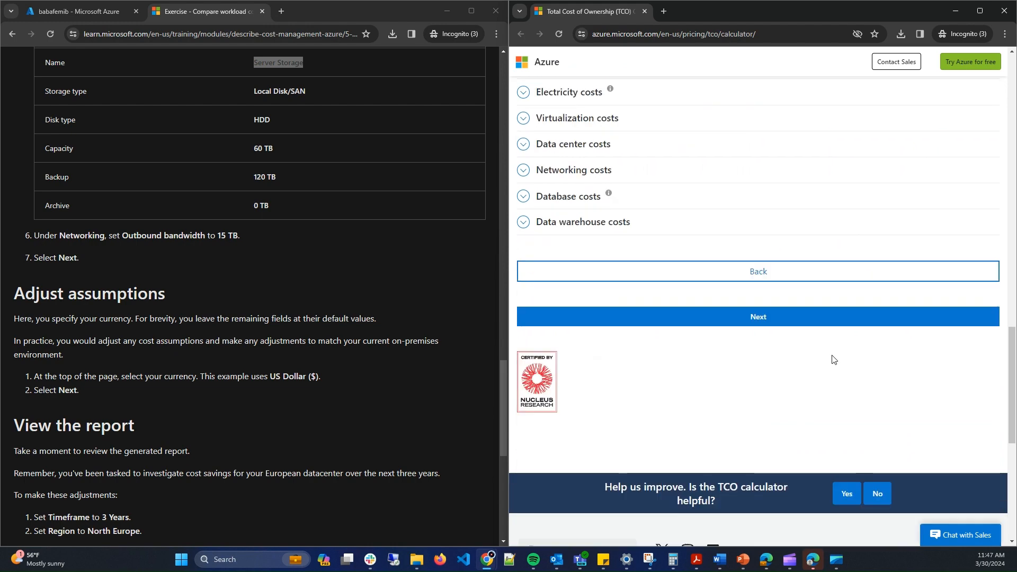
pyautogui.click(836, 319)
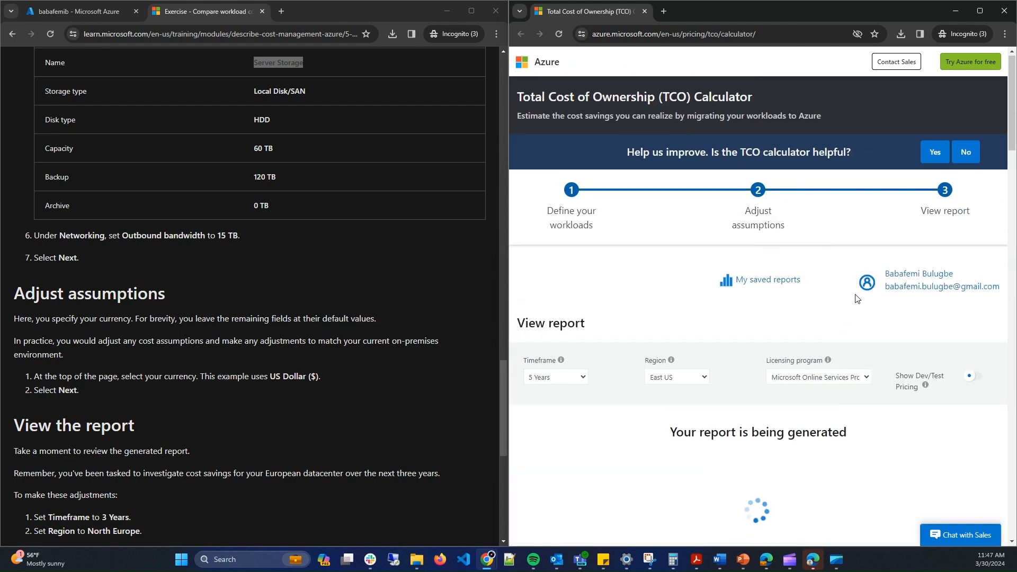
# - Review the report's on-premises and Azure cost charts and breakdown summaries, along with the exercise's report adjustment instructions
pyautogui.scroll(1, 874, 280)
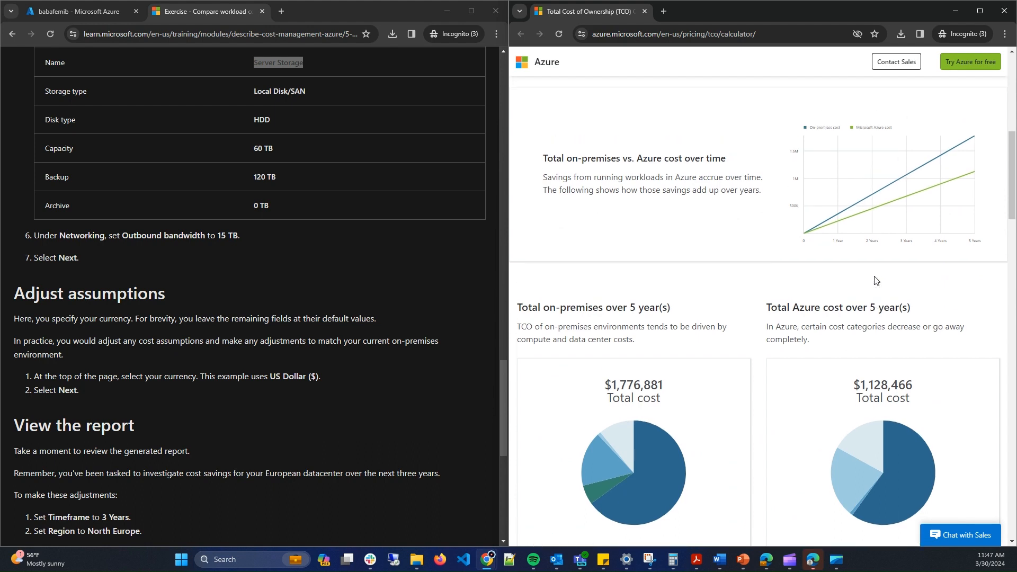
pyautogui.scroll(-1, 785, 381)
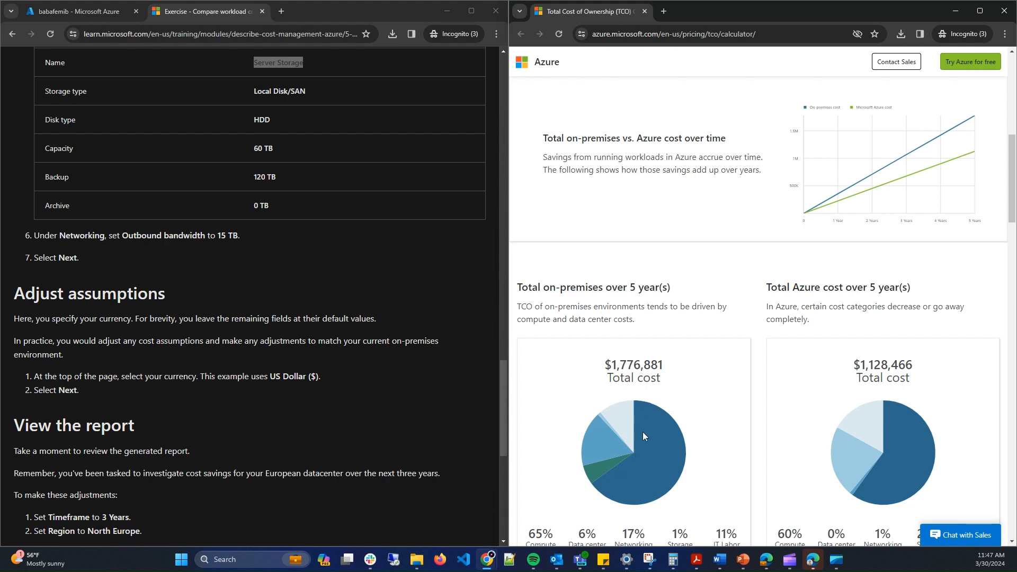
pyautogui.scroll(-1, 688, 386)
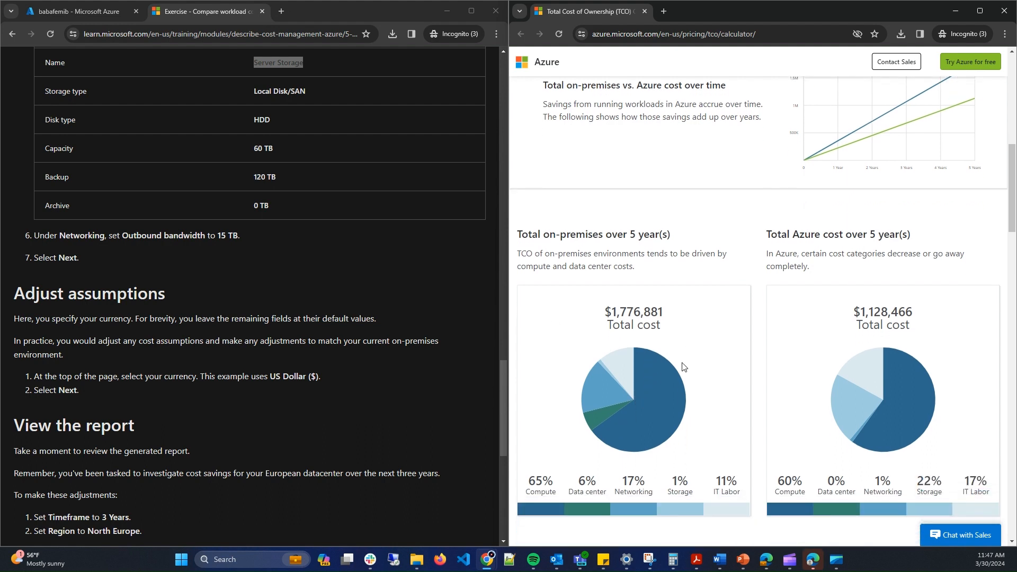
pyautogui.scroll(-1, 291, 358)
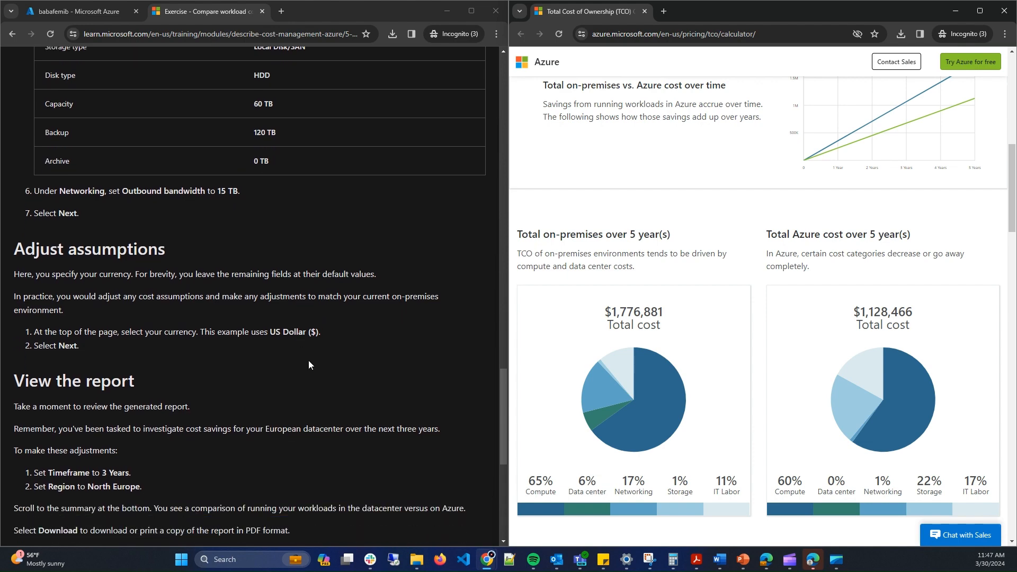
pyautogui.scroll(-2, 308, 365)
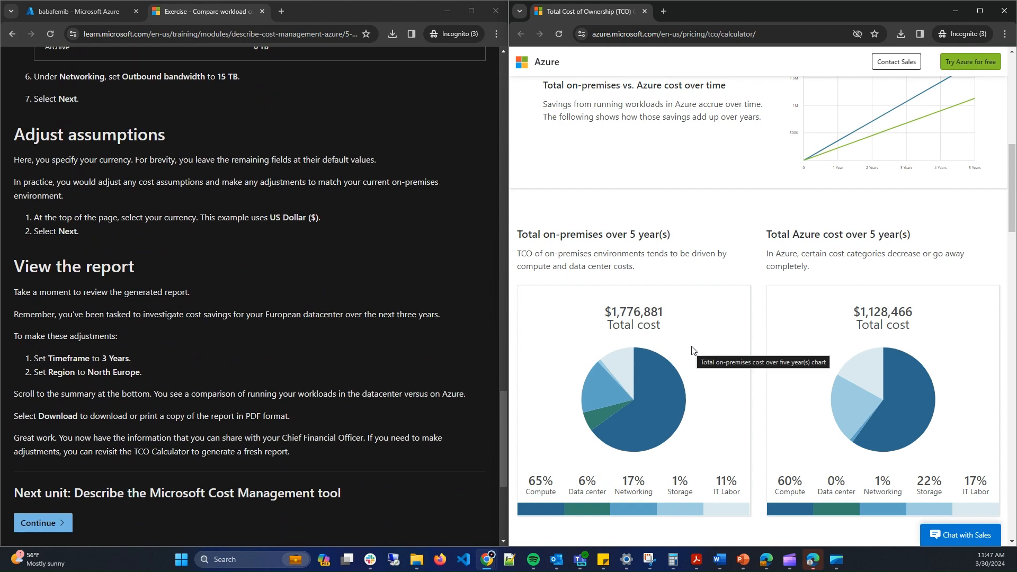
pyautogui.scroll(1, 859, 329)
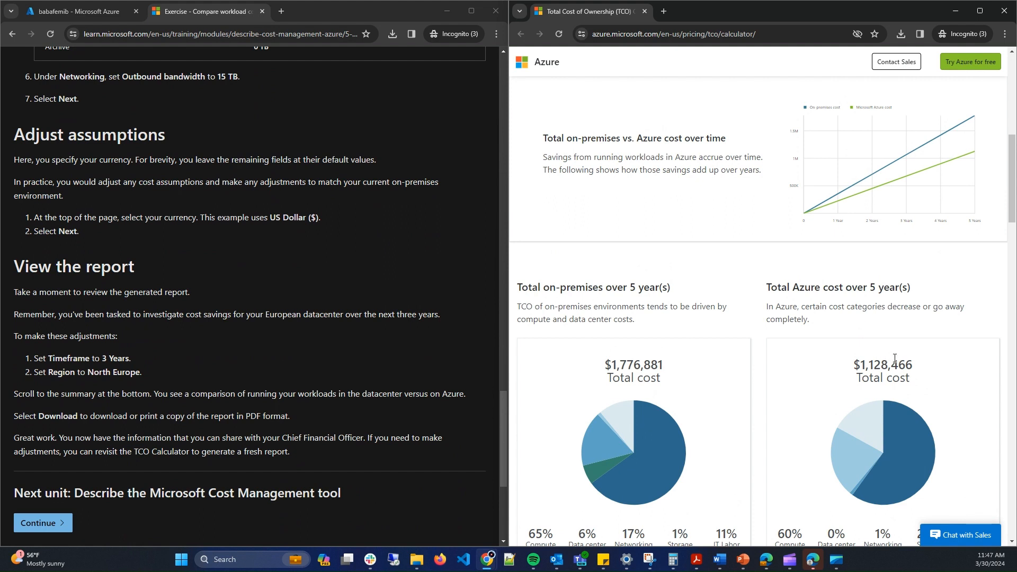
pyautogui.scroll(-8, 892, 312)
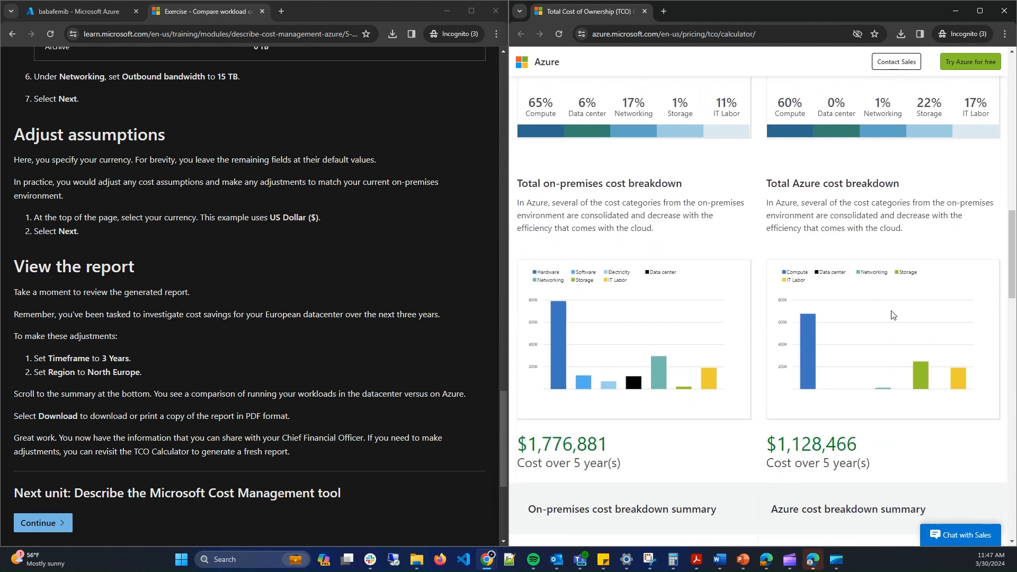
pyautogui.scroll(-3, 893, 314)
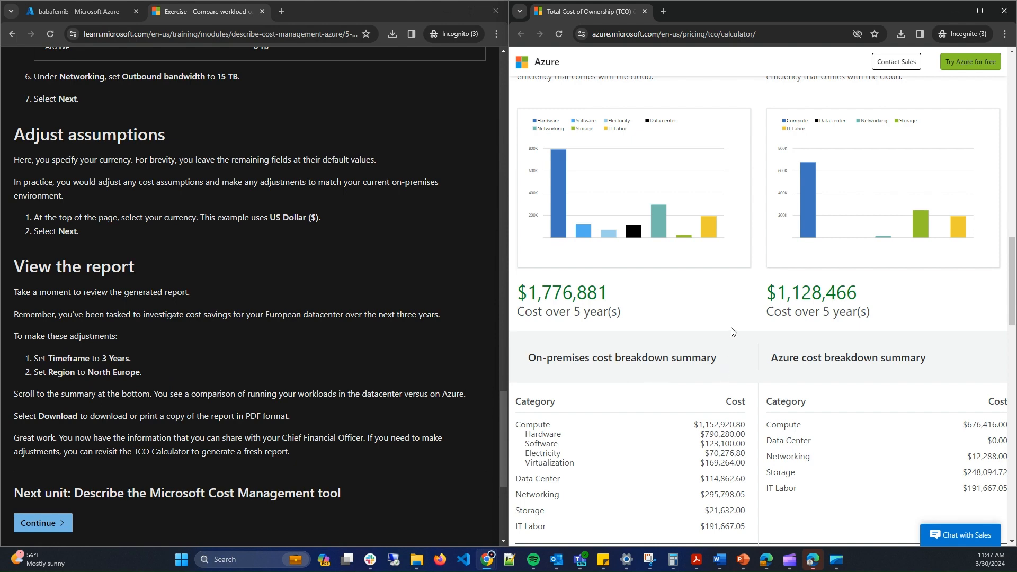
pyautogui.scroll(15, 732, 331)
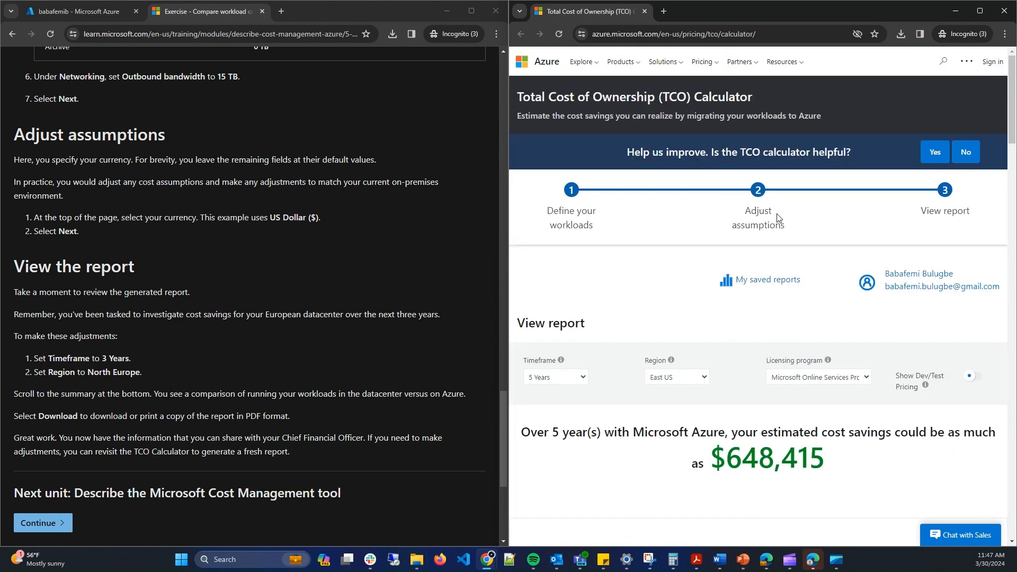
# - Set the report's timeframe to 3 Years and its region to North Europe
pyautogui.scroll(-2, 768, 299)
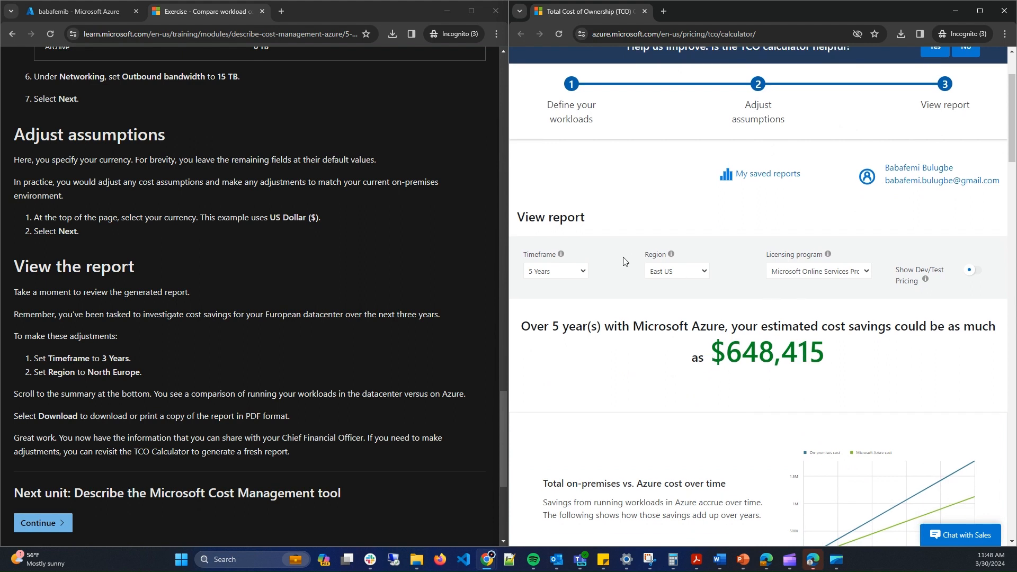
pyautogui.click(578, 273)
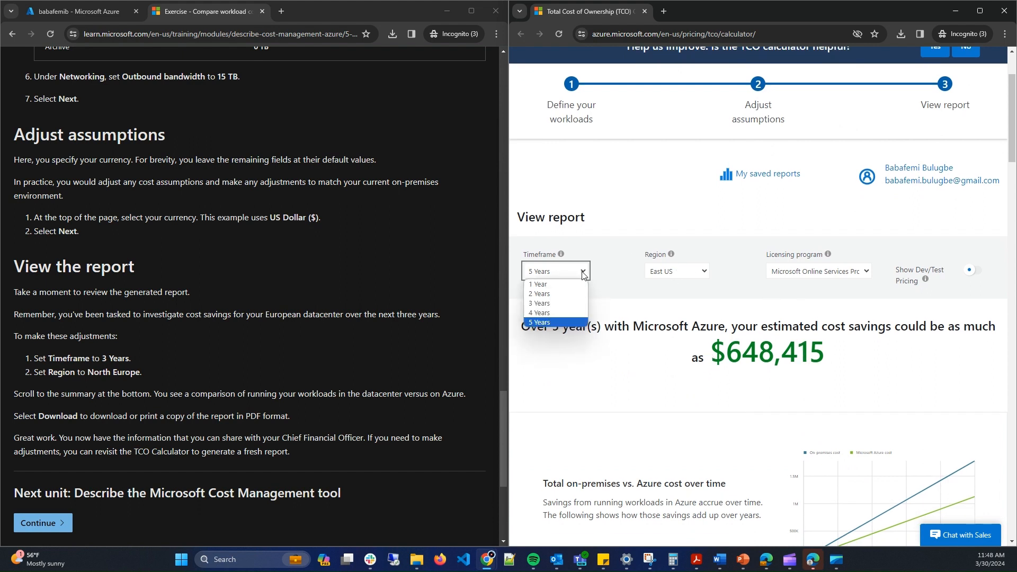
pyautogui.click(569, 309)
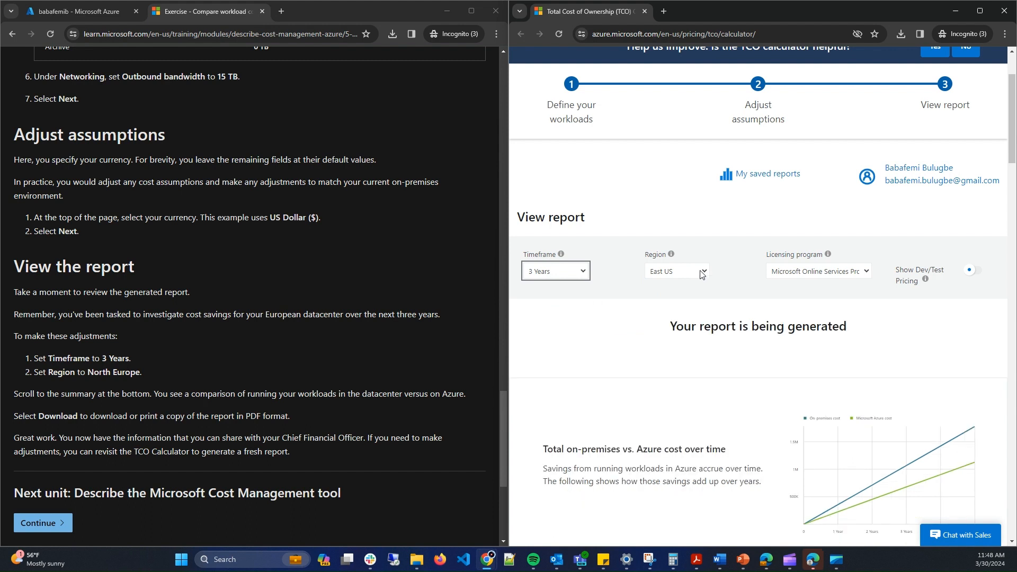
pyautogui.click(700, 270)
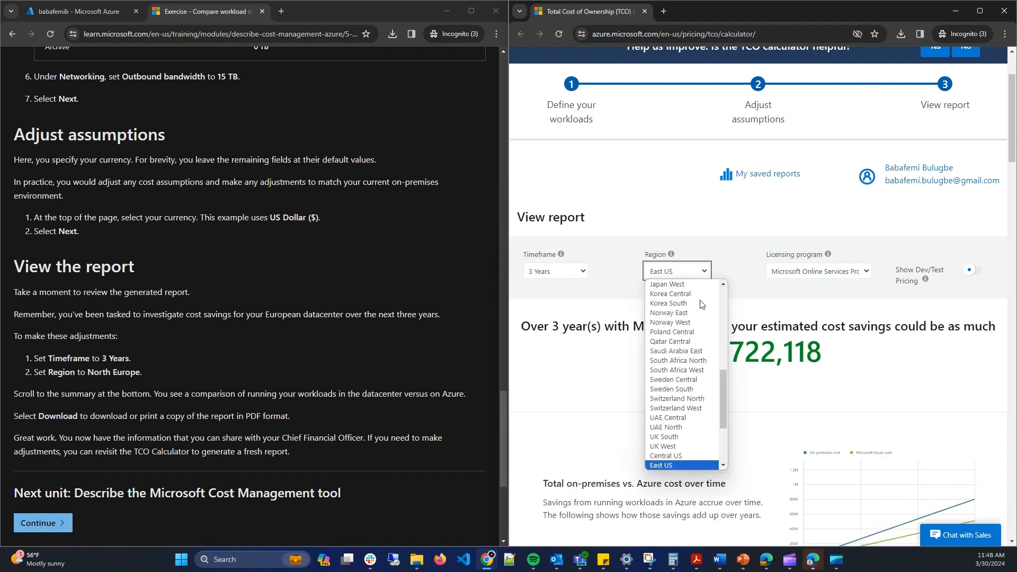
pyautogui.scroll(2, 690, 344)
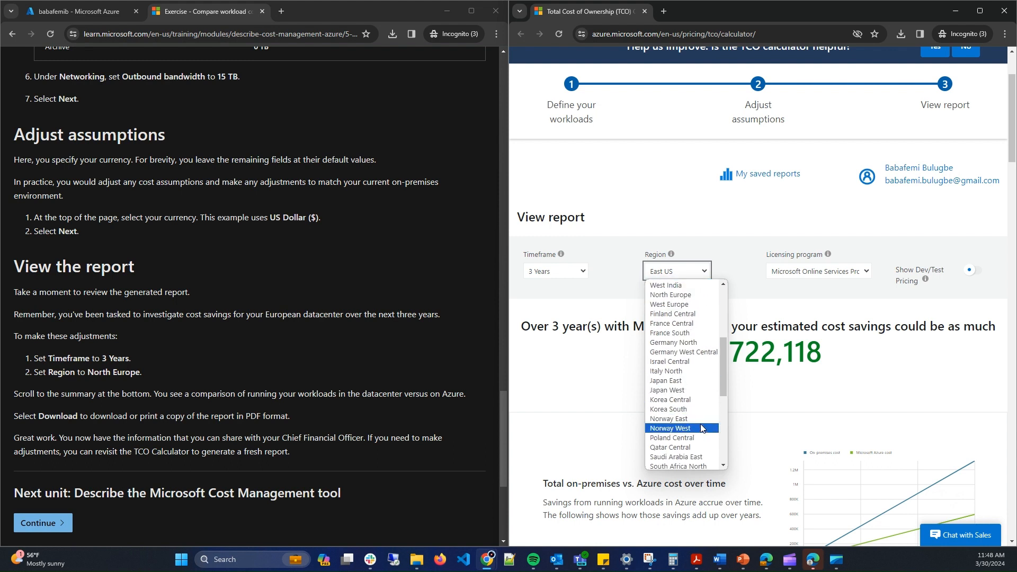
pyautogui.click(694, 297)
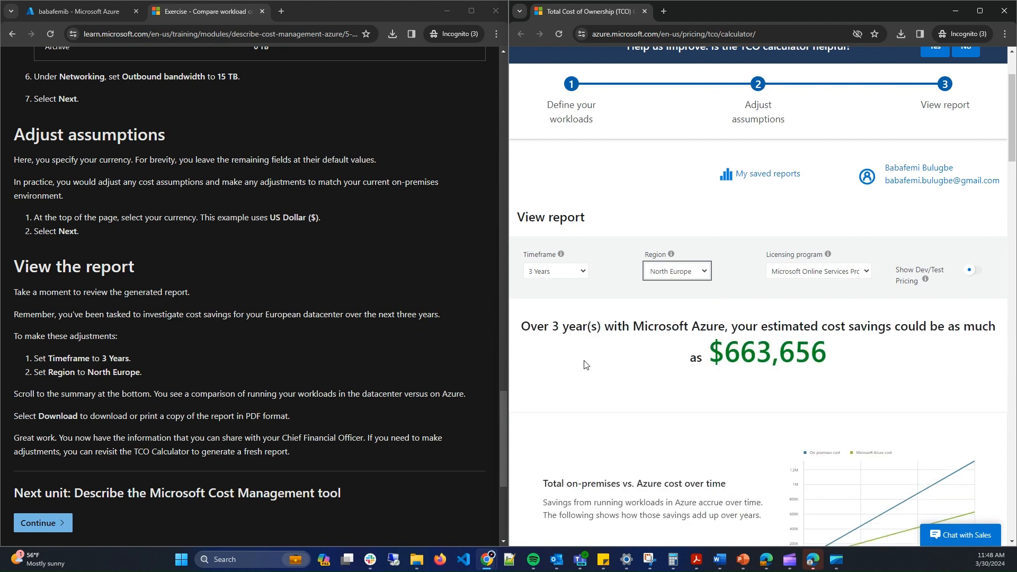
# - Maximize the report window and examine the savings estimate, cost-over-time graph, total cost pie charts and on-premises versus Azure cost breakdown charts
pyautogui.scroll(-3, 770, 340)
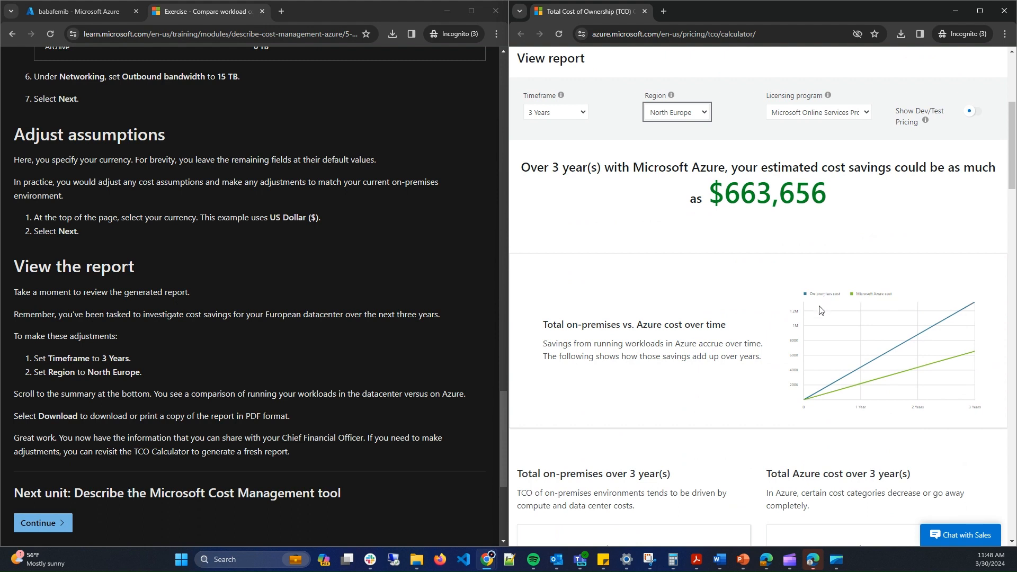
pyautogui.scroll(-3, 810, 318)
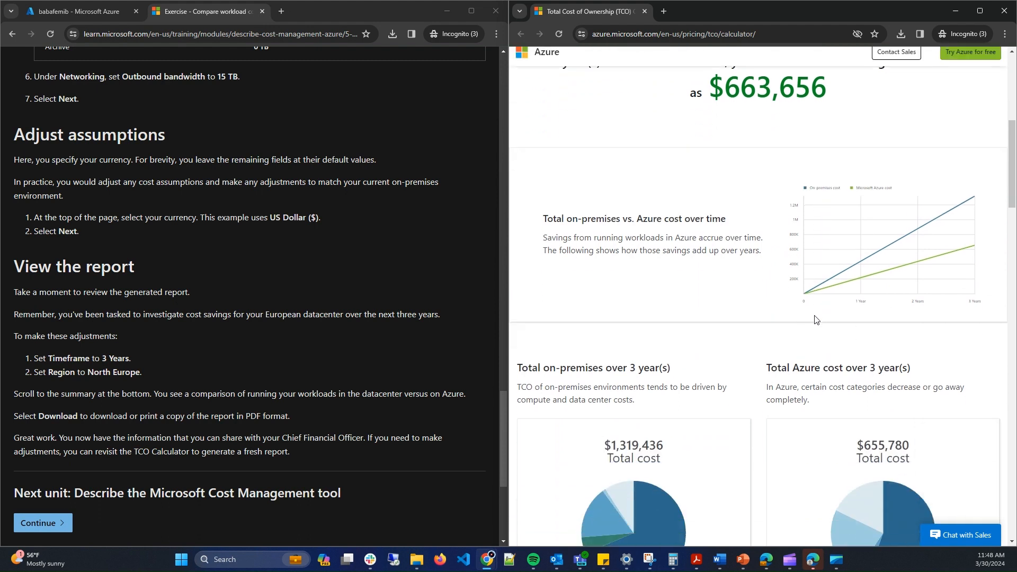
pyautogui.scroll(-1, 804, 326)
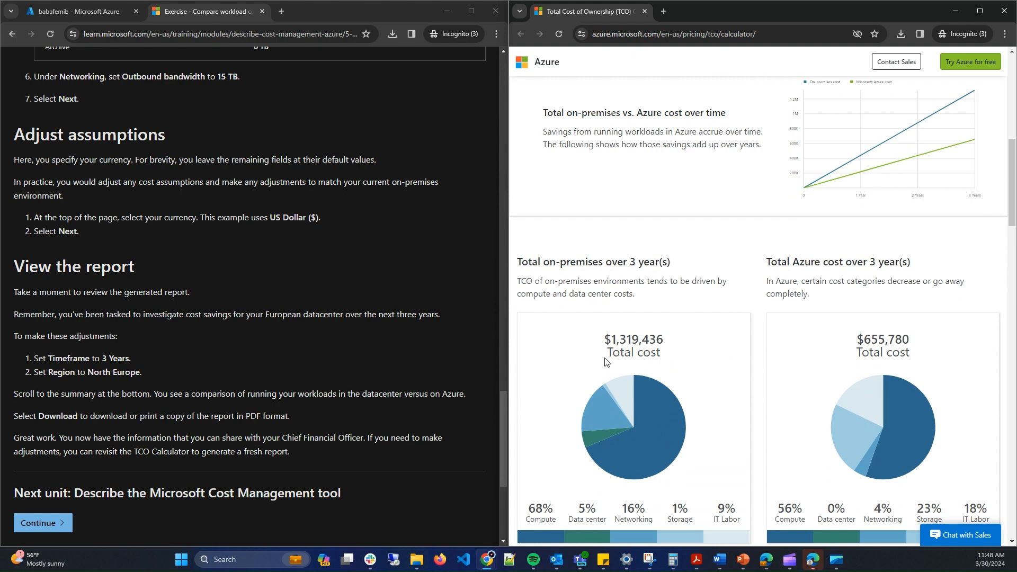
pyautogui.scroll(-2, 652, 378)
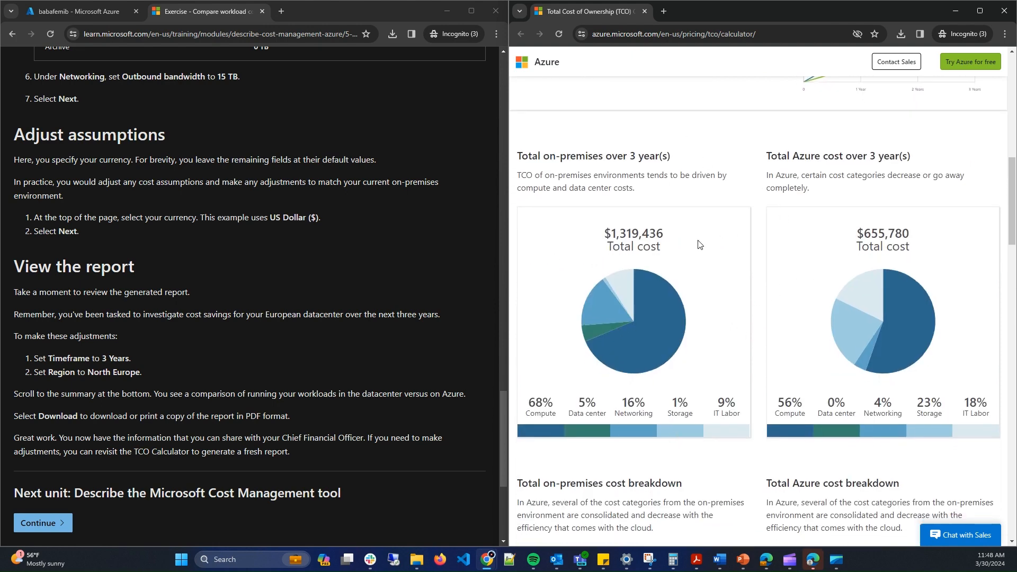
pyautogui.click(986, 10)
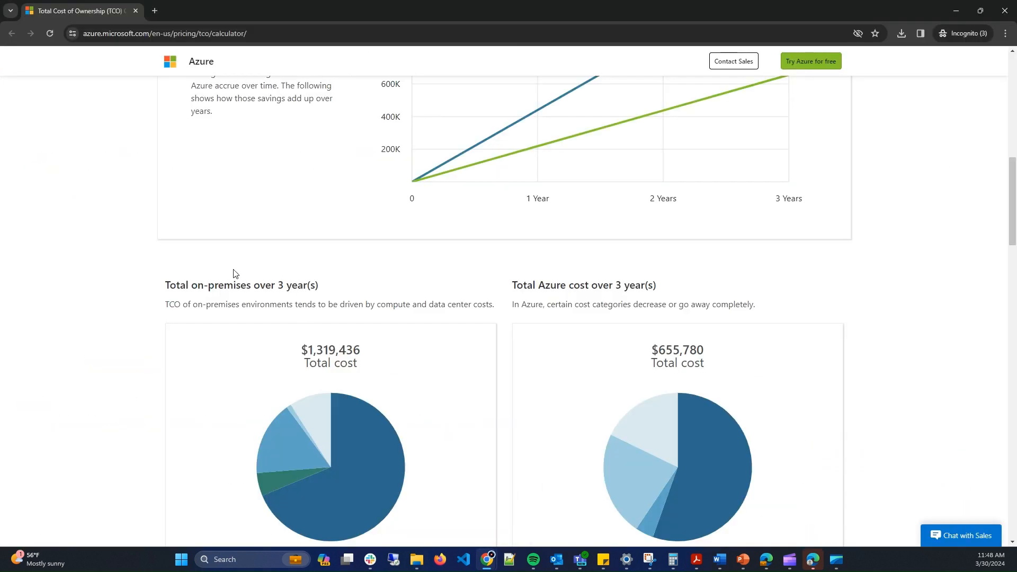
pyautogui.scroll(-2, 622, 299)
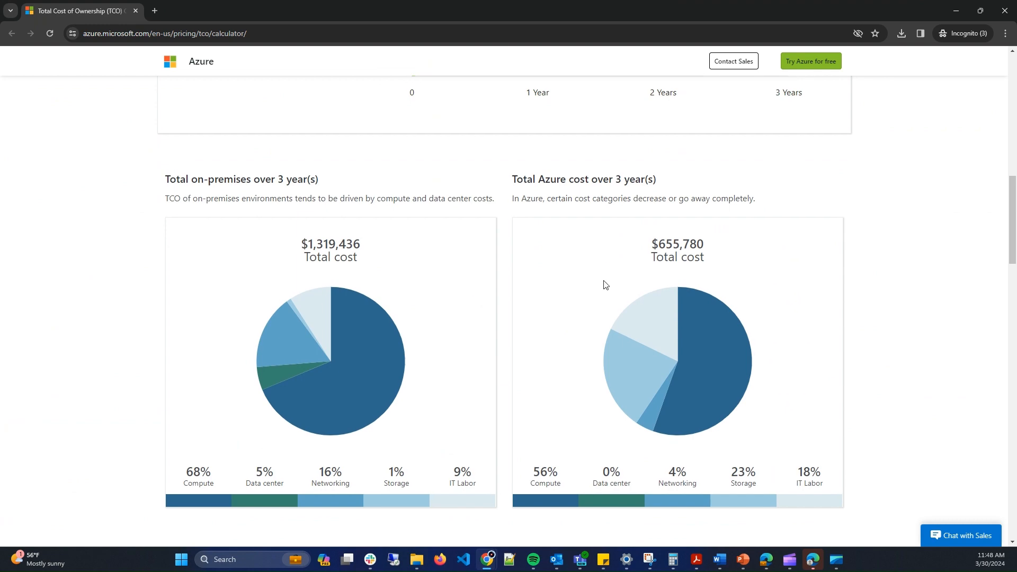
pyautogui.scroll(-2, 436, 257)
pyautogui.scroll(10, 509, 221)
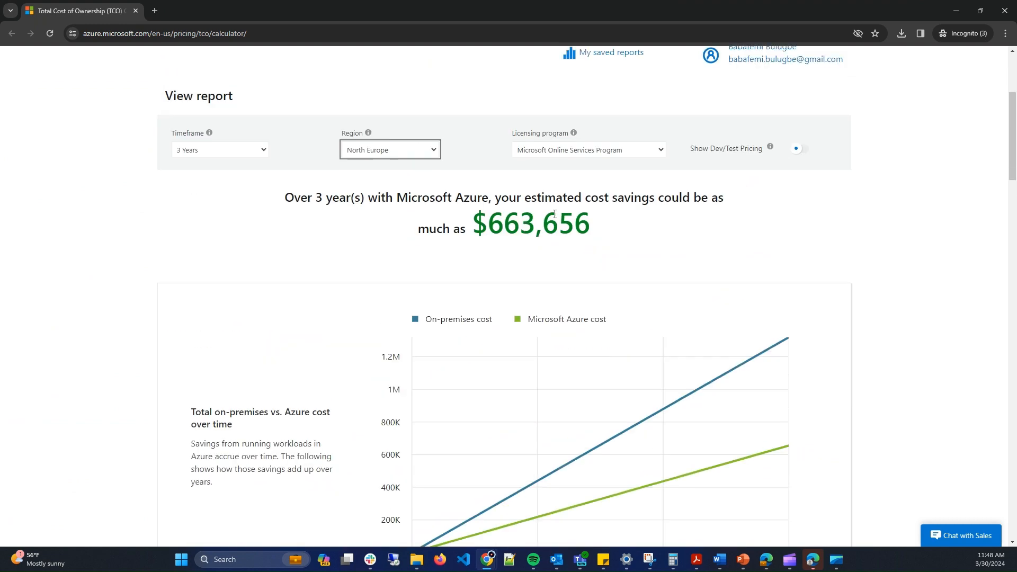
pyautogui.scroll(-10, 584, 218)
pyautogui.scroll(-7, 585, 218)
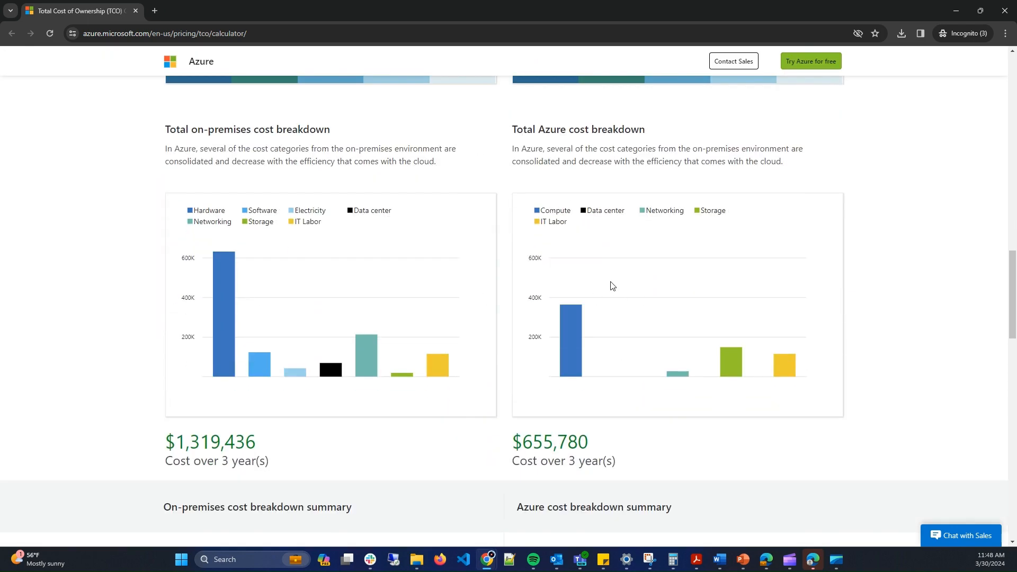
pyautogui.scroll(2, 613, 286)
pyautogui.scroll(-2, 604, 286)
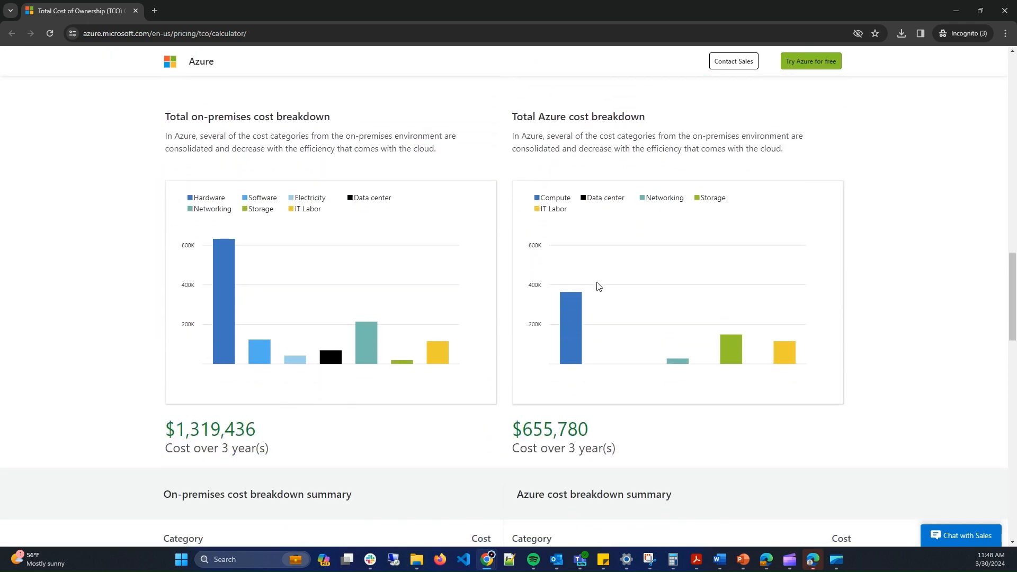
# - Compare the on-premises and Azure cost breakdown summaries for compute, data center, networking, storage and IT labor, and check the total savings
pyautogui.scroll(-6, 599, 287)
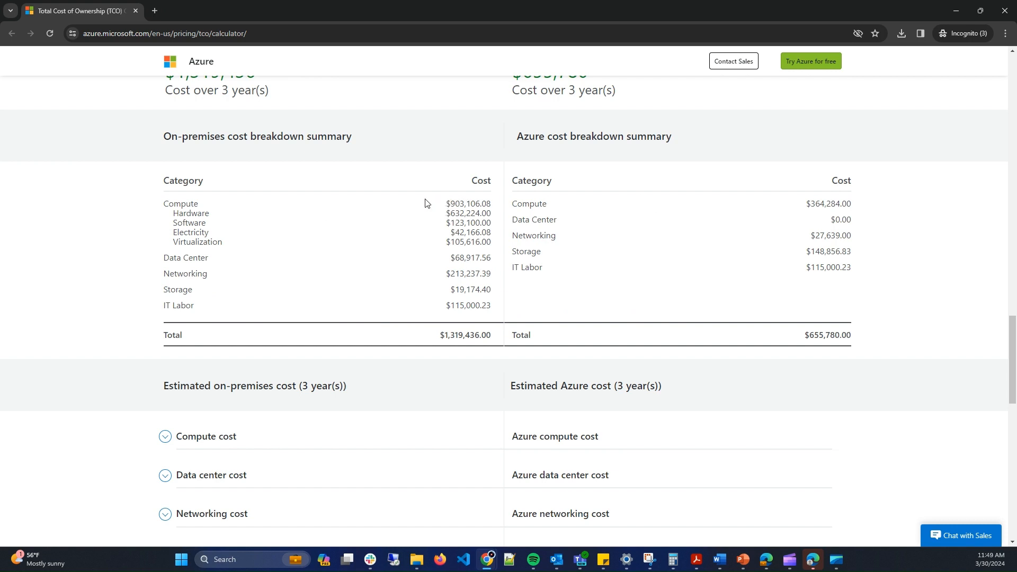
pyautogui.moveTo(430, 203); pyautogui.dragTo(493, 207)
pyautogui.click(490, 211)
pyautogui.moveTo(185, 218); pyautogui.dragTo(481, 238)
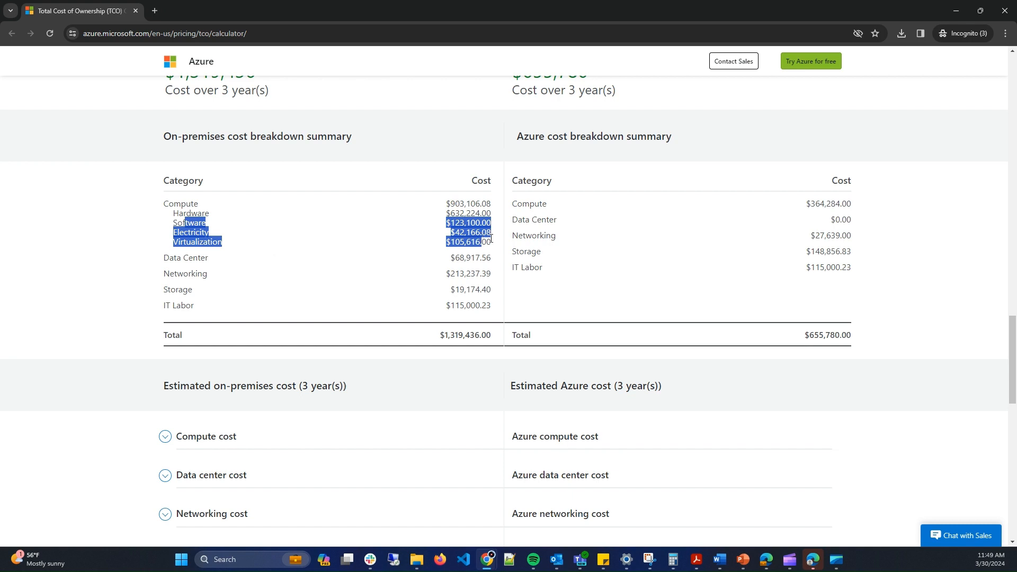
pyautogui.moveTo(872, 219); pyautogui.dragTo(713, 225)
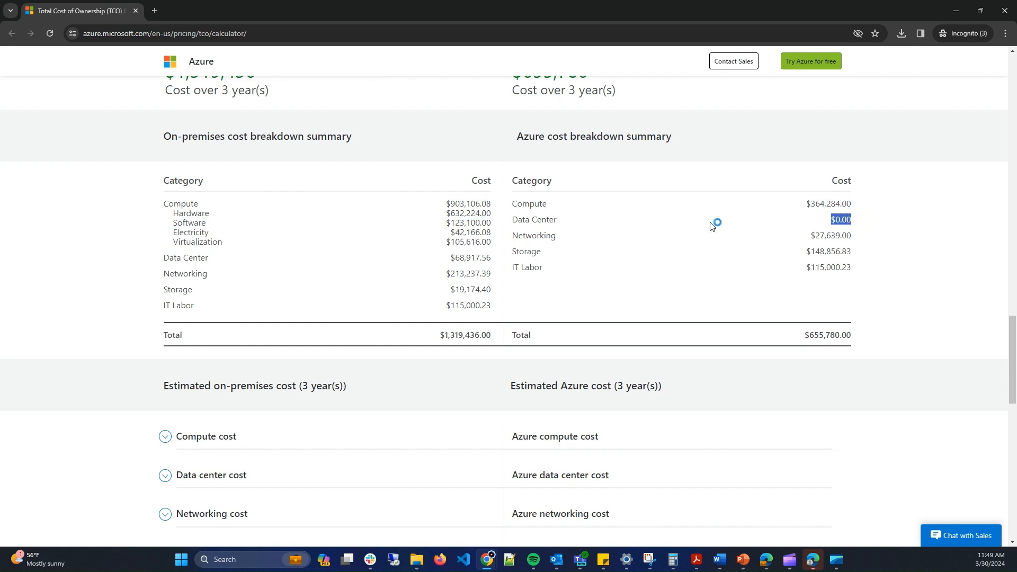
pyautogui.moveTo(455, 259); pyautogui.dragTo(497, 261)
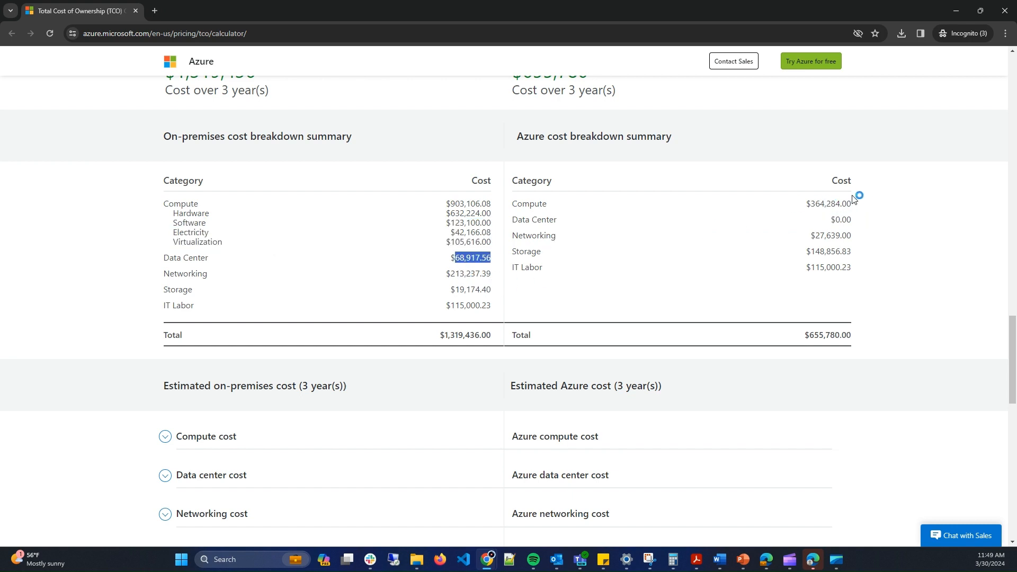
pyautogui.moveTo(862, 213); pyautogui.dragTo(783, 215)
pyautogui.moveTo(855, 205); pyautogui.dragTo(894, 234)
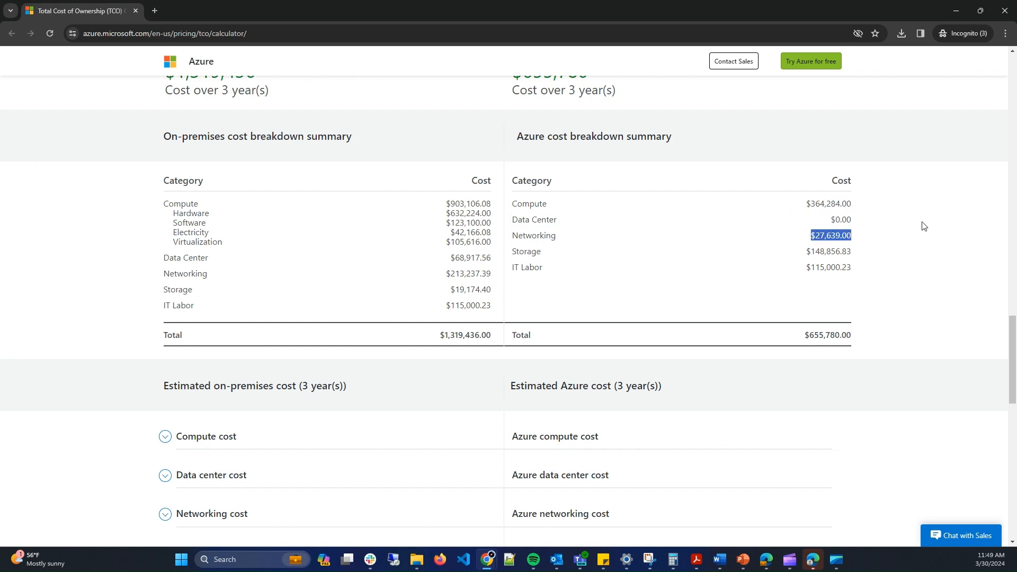
pyautogui.moveTo(482, 275); pyautogui.dragTo(407, 283)
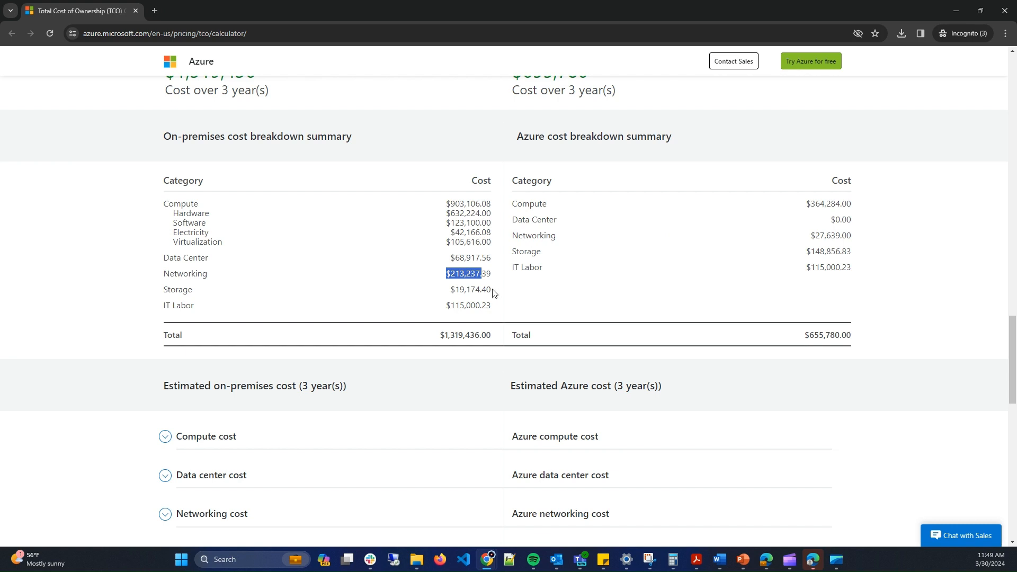
pyautogui.moveTo(444, 306); pyautogui.dragTo(504, 298)
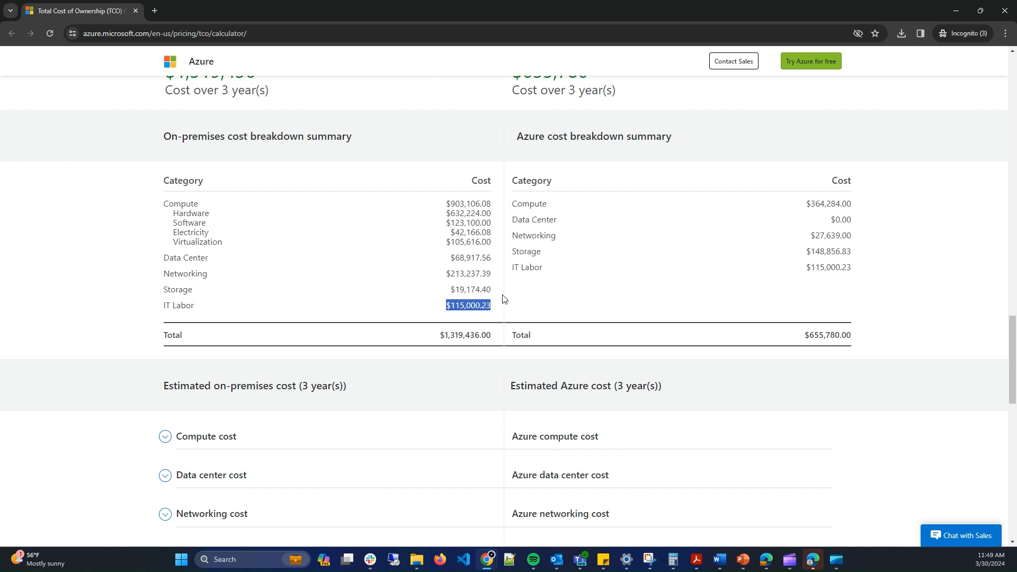
pyautogui.moveTo(813, 254); pyautogui.dragTo(874, 253)
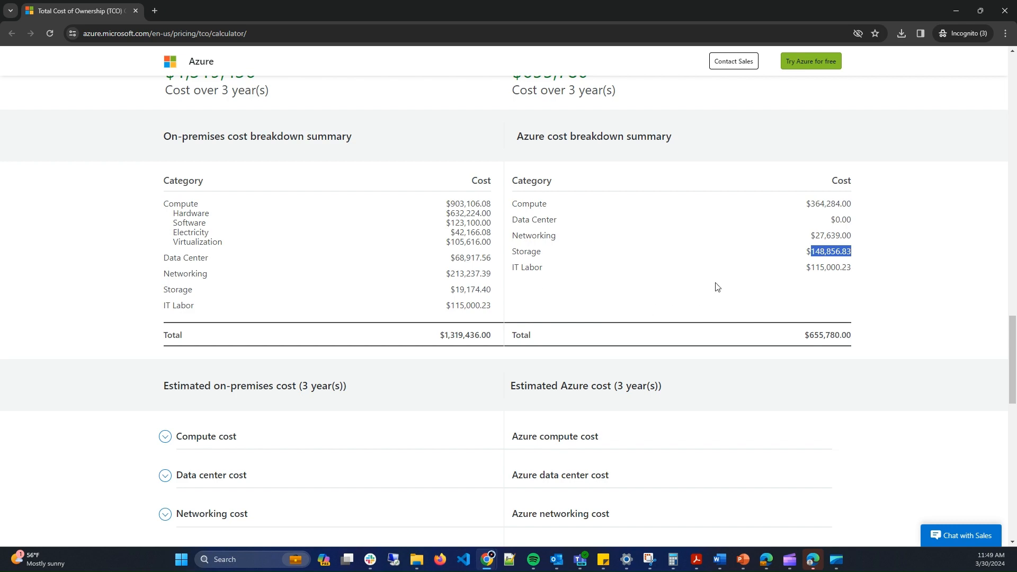
pyautogui.click(830, 247)
pyautogui.scroll(-8, 445, 324)
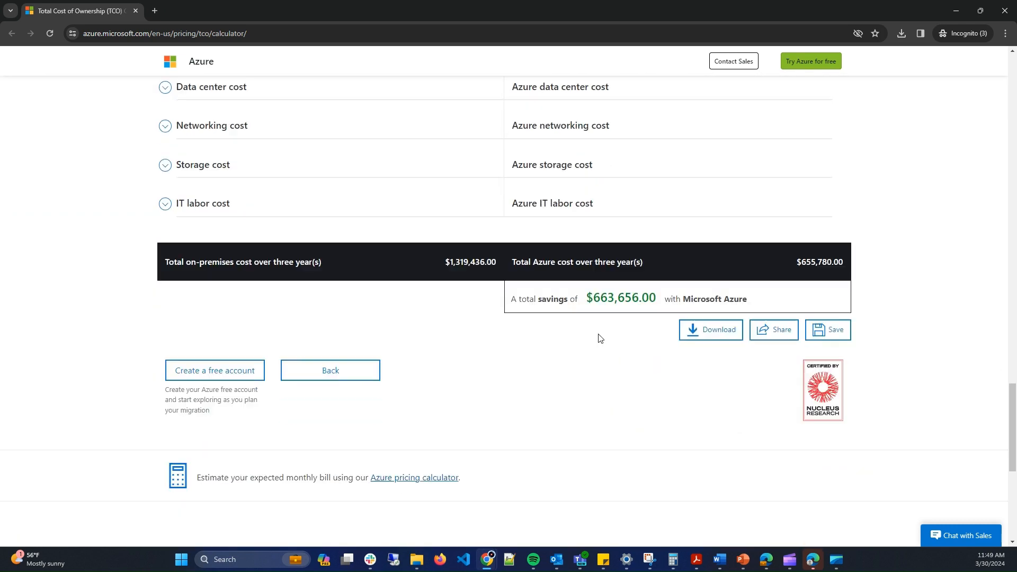